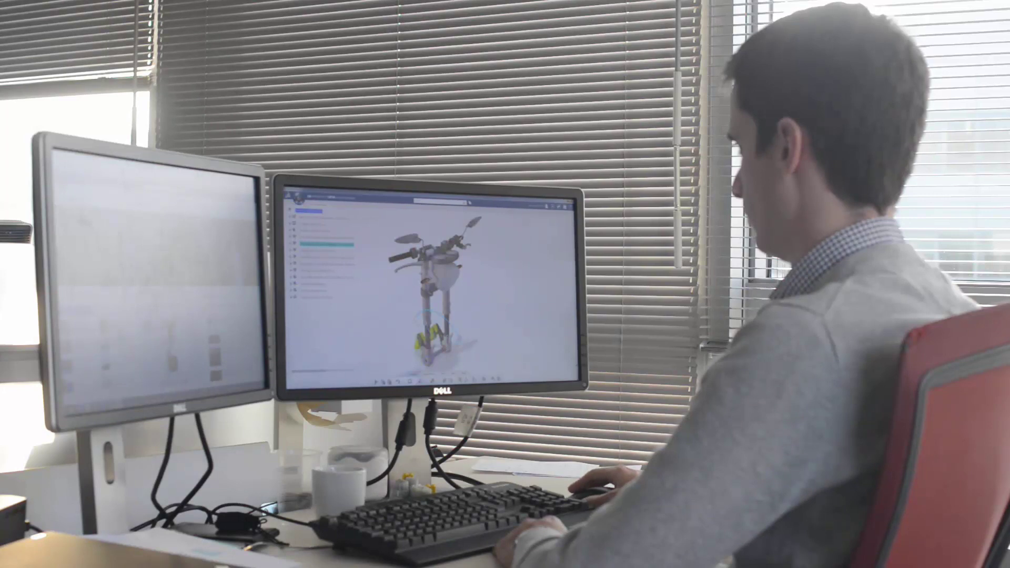
click(328, 294)
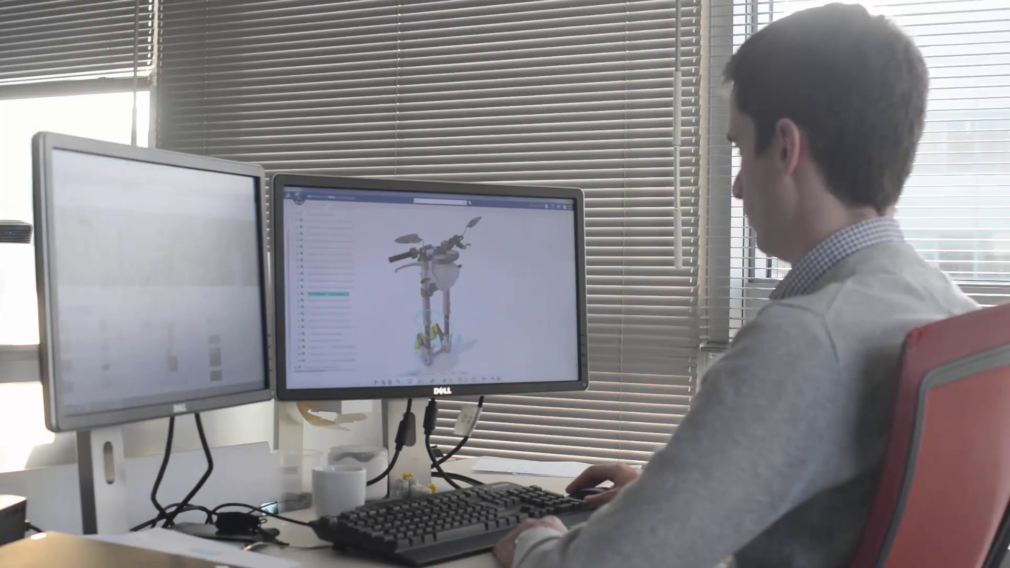
right_click(327, 294)
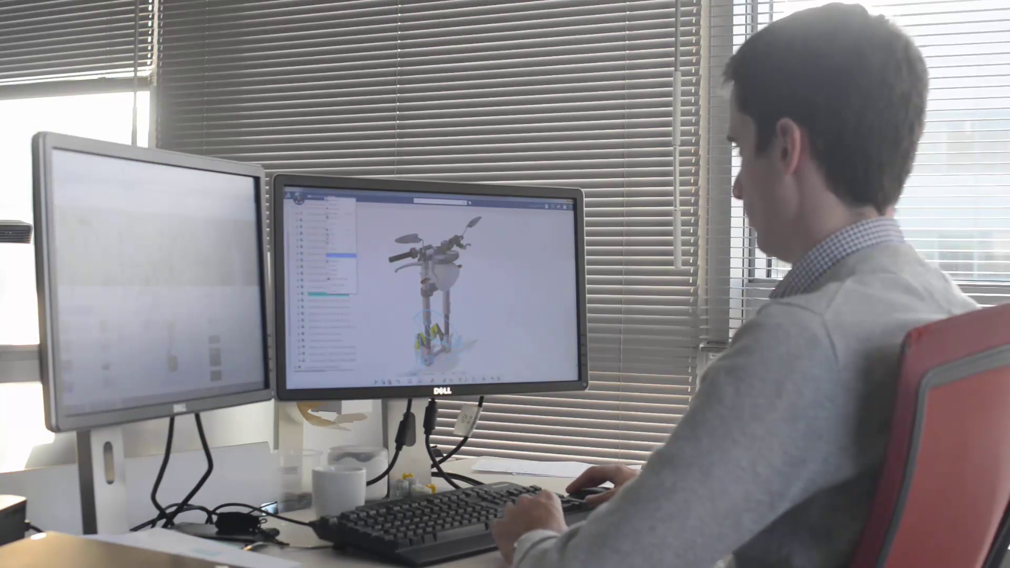
mouse_move(341, 256)
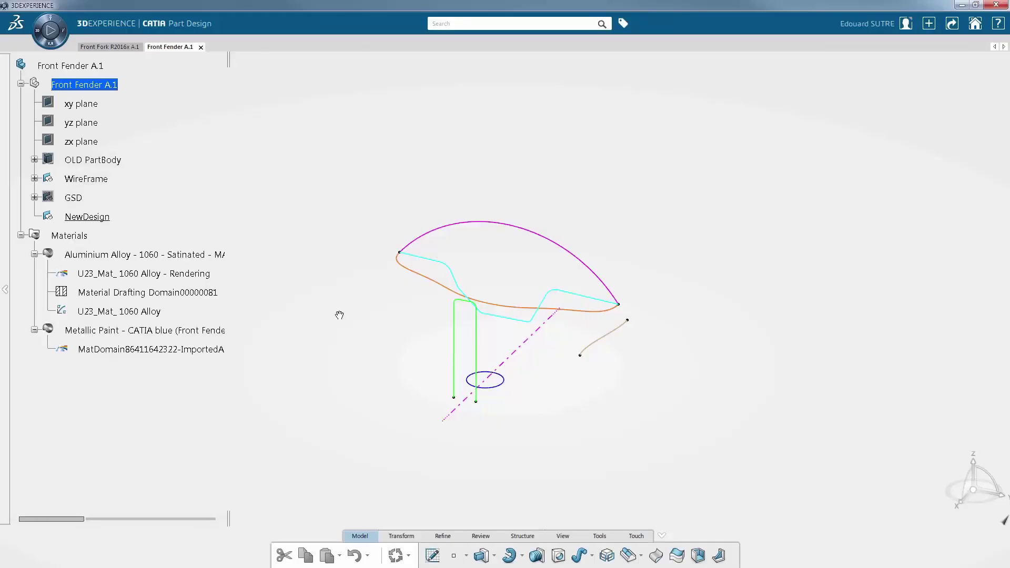
- Collapse the Materials branch and switch to Generative Shape Design with the wireframe tools ready
middle_drag(339, 310, 330, 263)
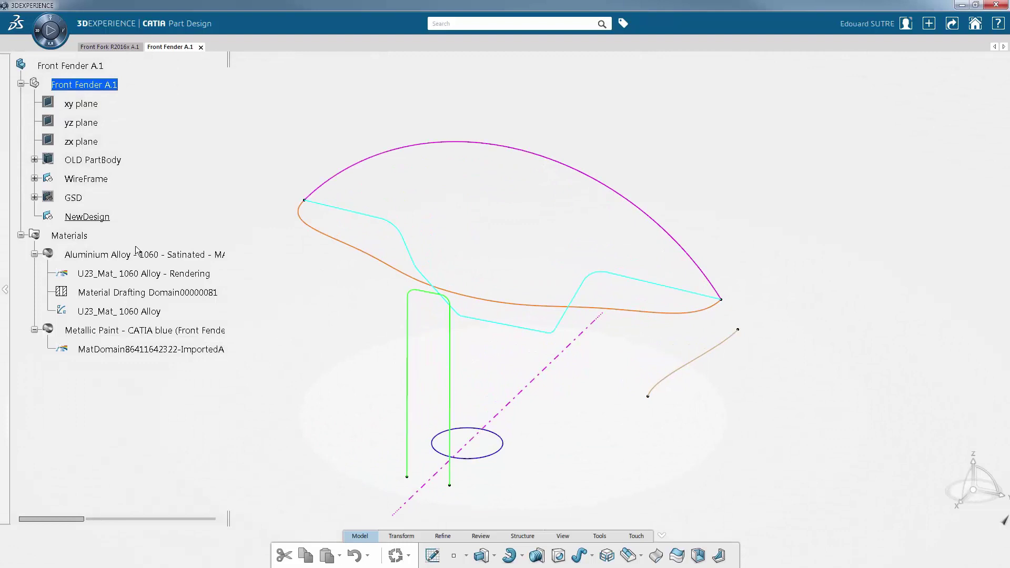
click(21, 235)
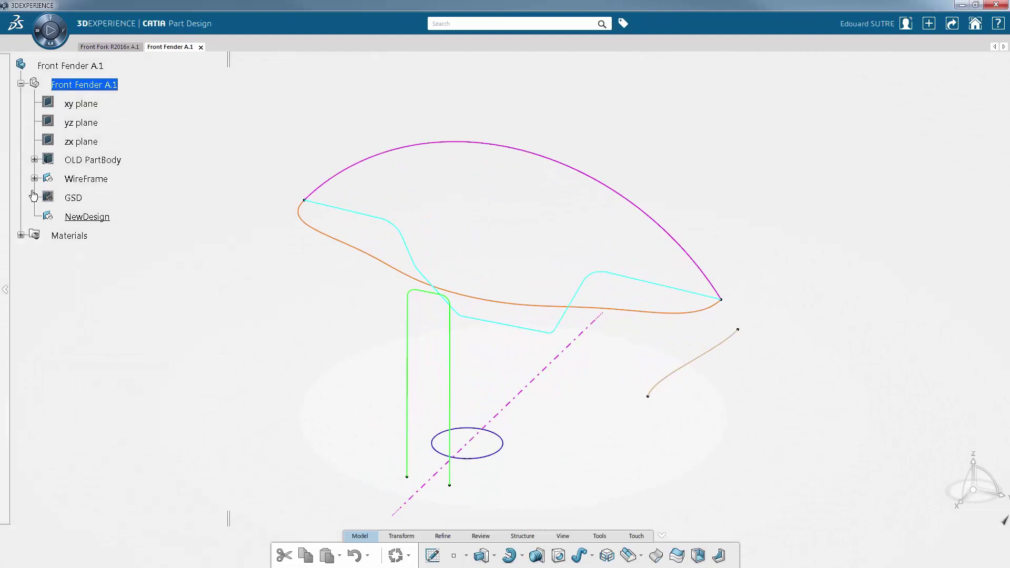
click(38, 36)
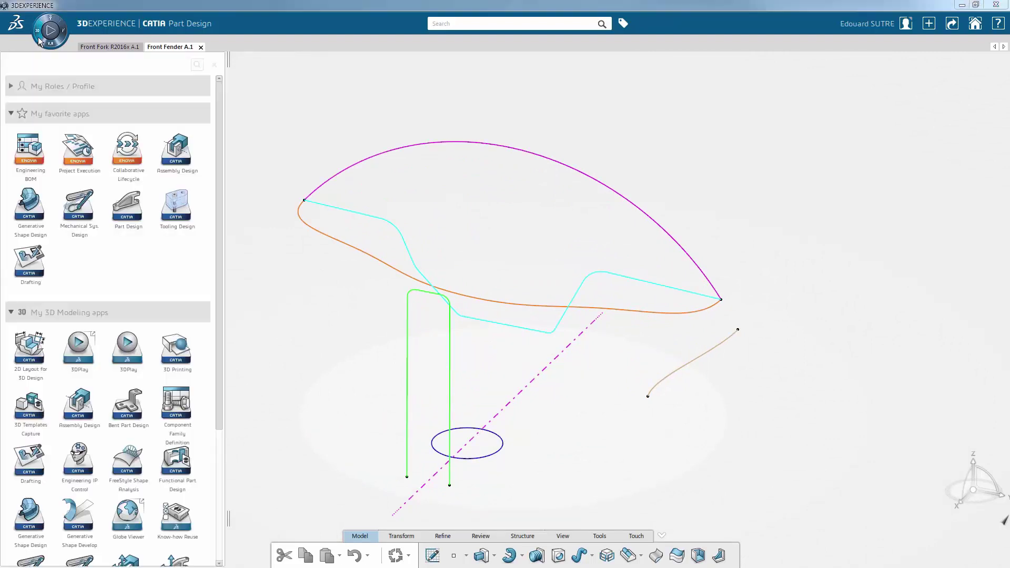
click(29, 205)
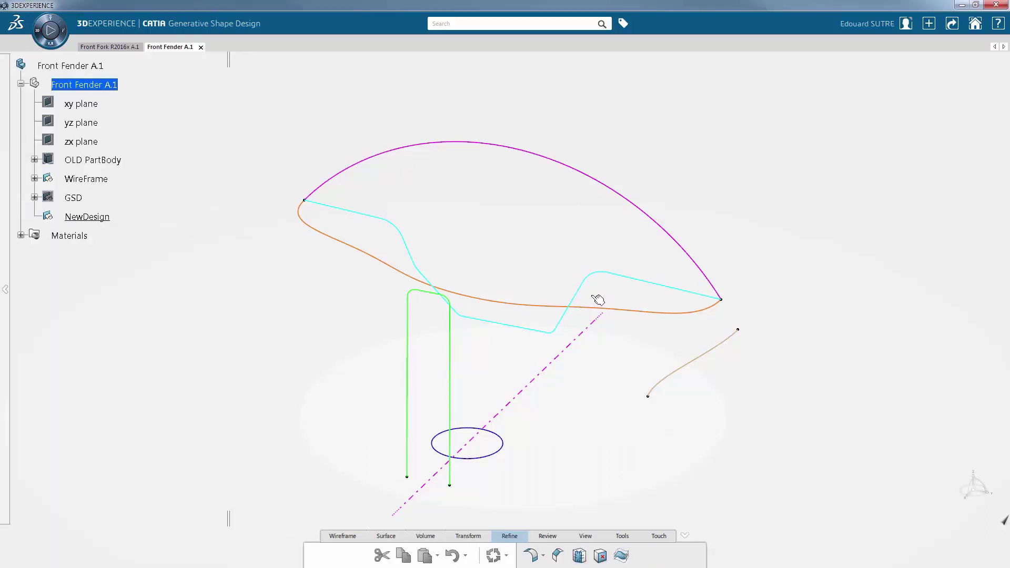
click(341, 536)
- Revolve the separate curved profile about the dash-dot axis into the arched fender surface, using the robot on the context toolbar
click(695, 364)
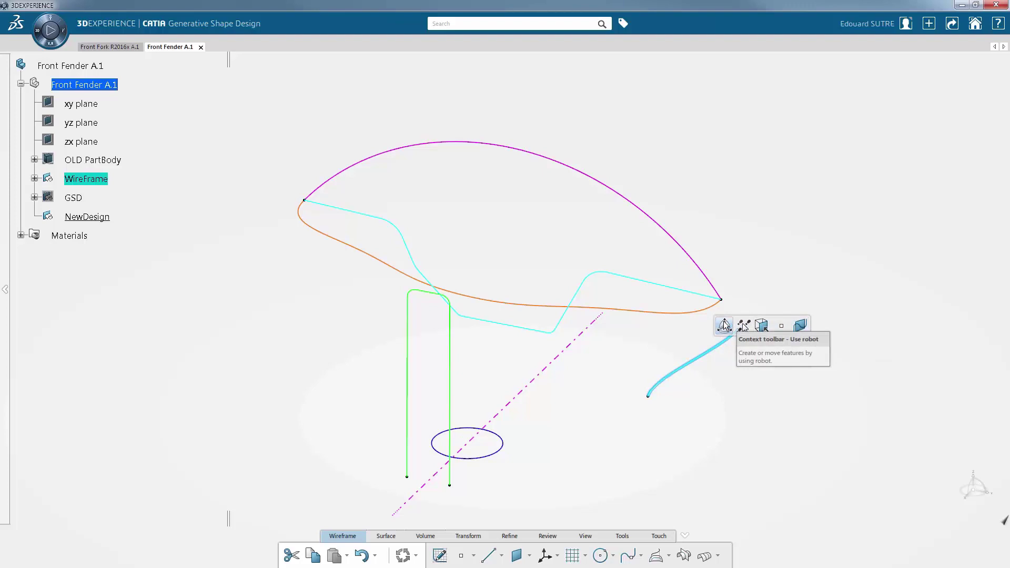
click(724, 326)
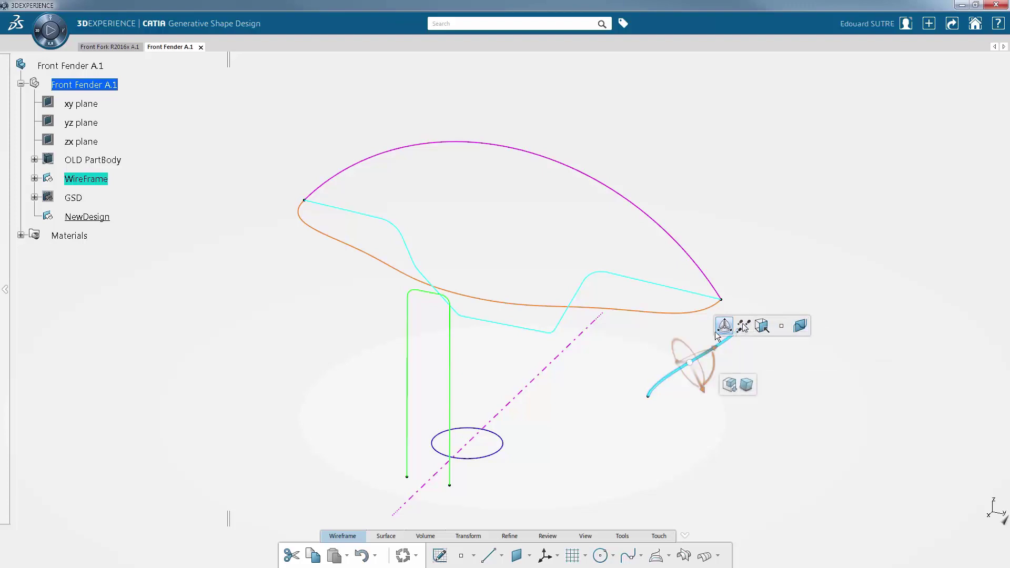
drag(687, 369, 528, 386)
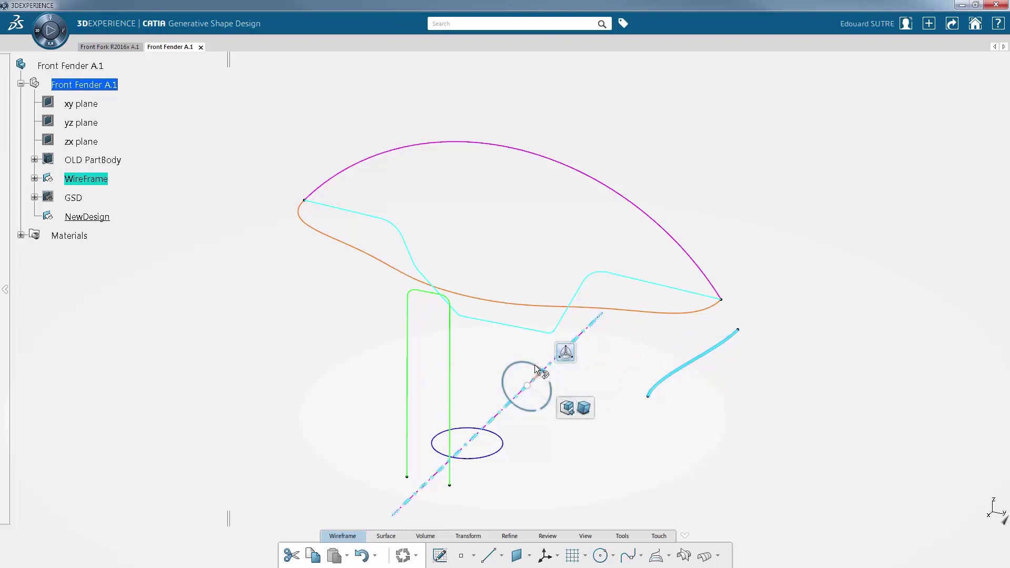
drag(536, 370, 391, 378)
middle_drag(295, 367, 494, 362)
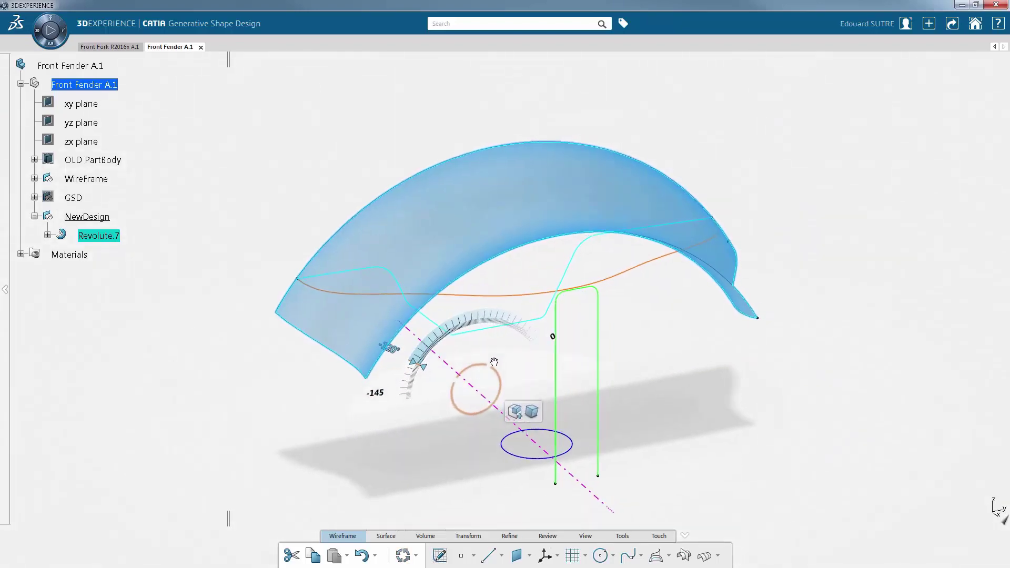
click(423, 425)
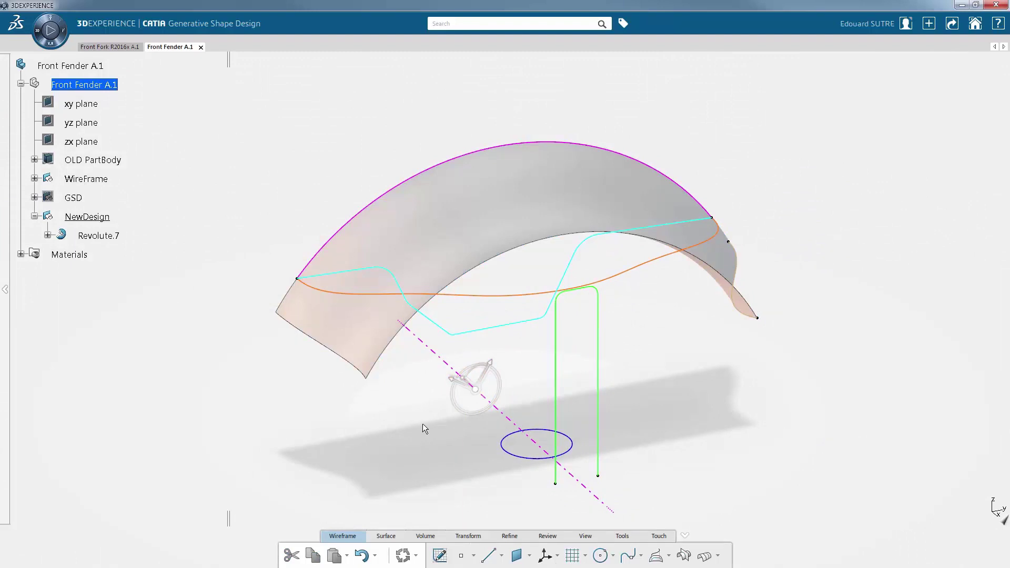
- Extrude the orange outline curve vertically 148 mm, extending both above and below the curve
click(486, 300)
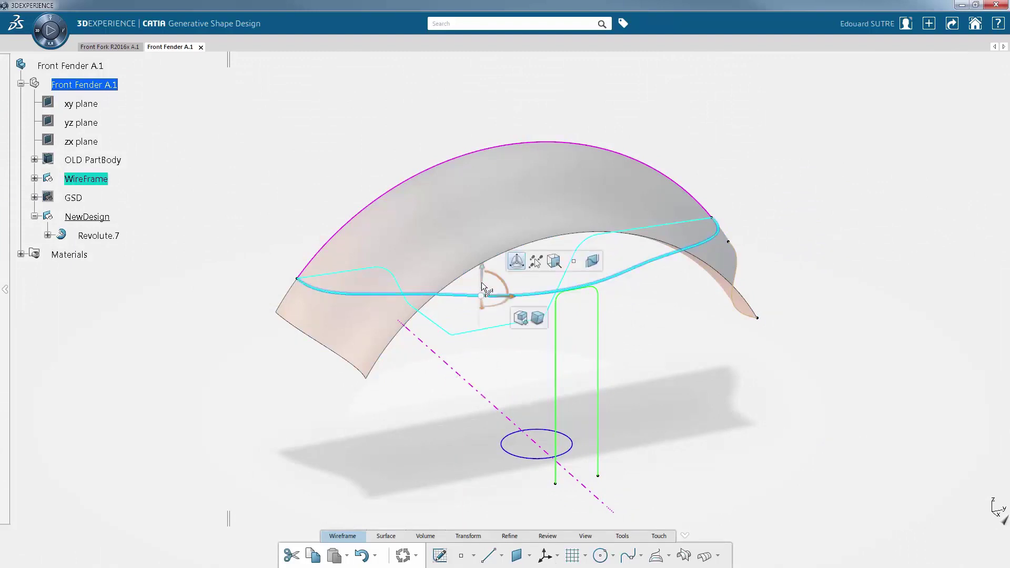
drag(481, 266, 485, 160)
click(535, 260)
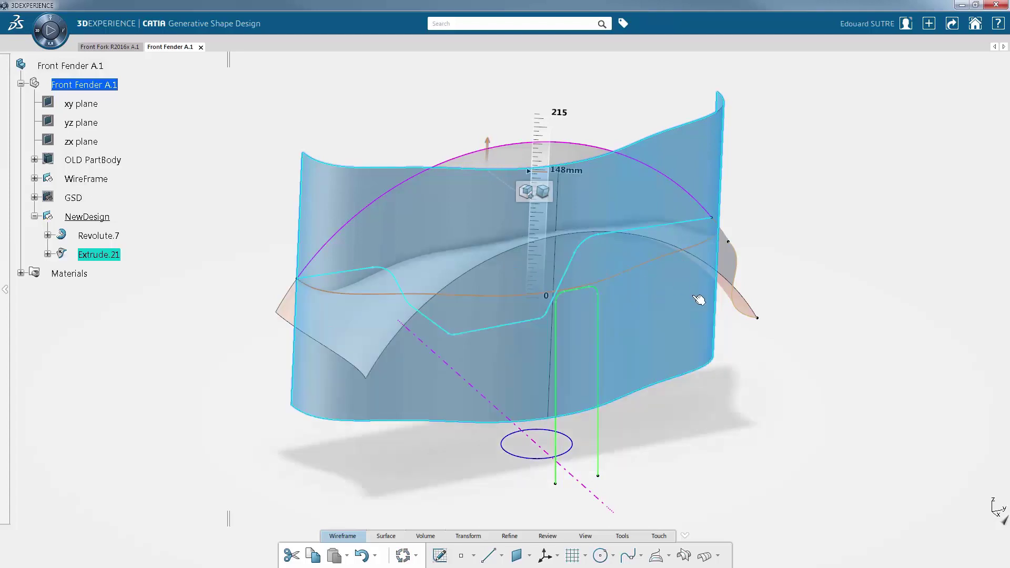
click(765, 359)
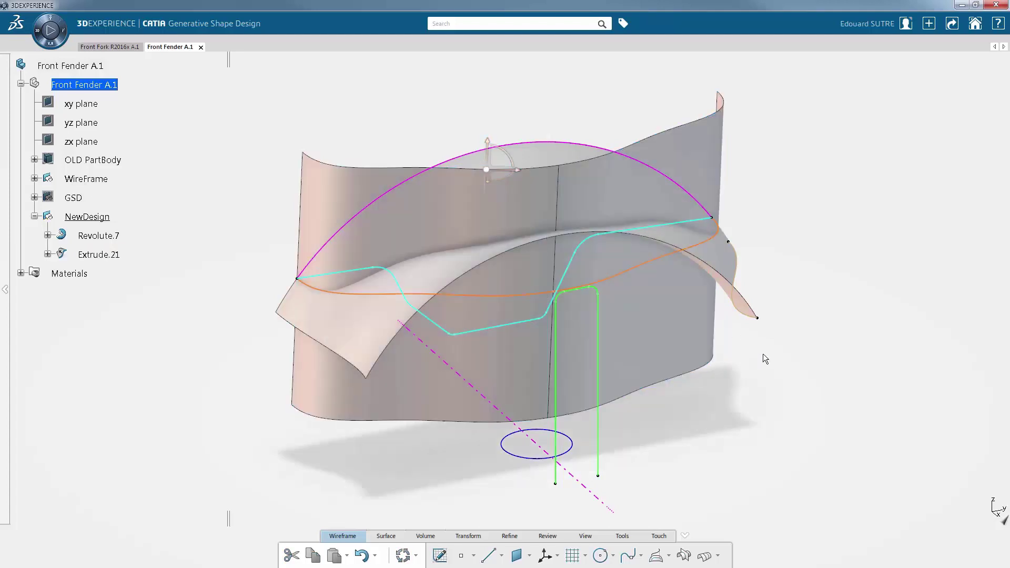
- Trim the revolved arch and the extruded wall against each other, keeping the top dome and the lower side wall
click(543, 161)
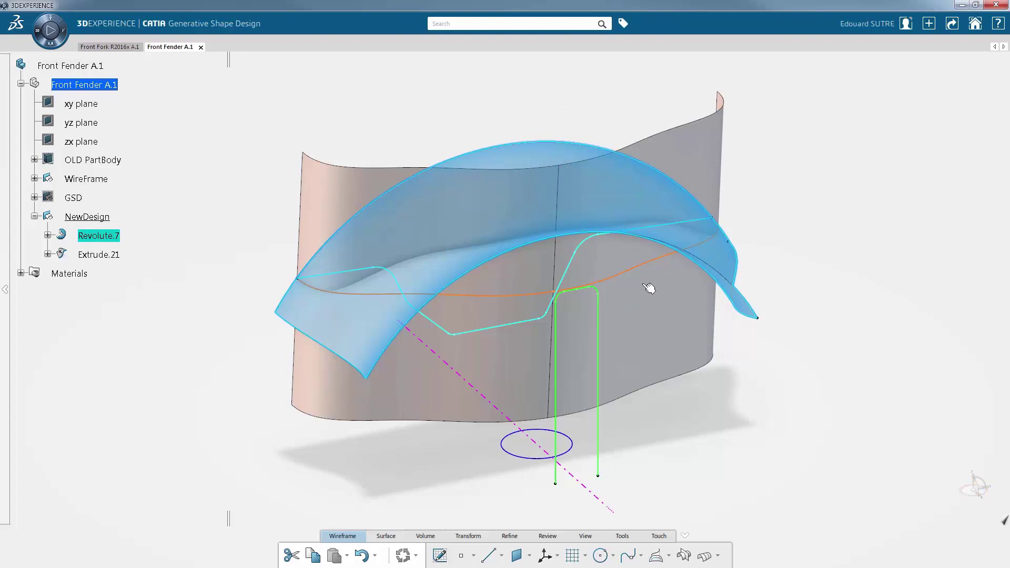
ctrl+click(655, 308)
click(743, 268)
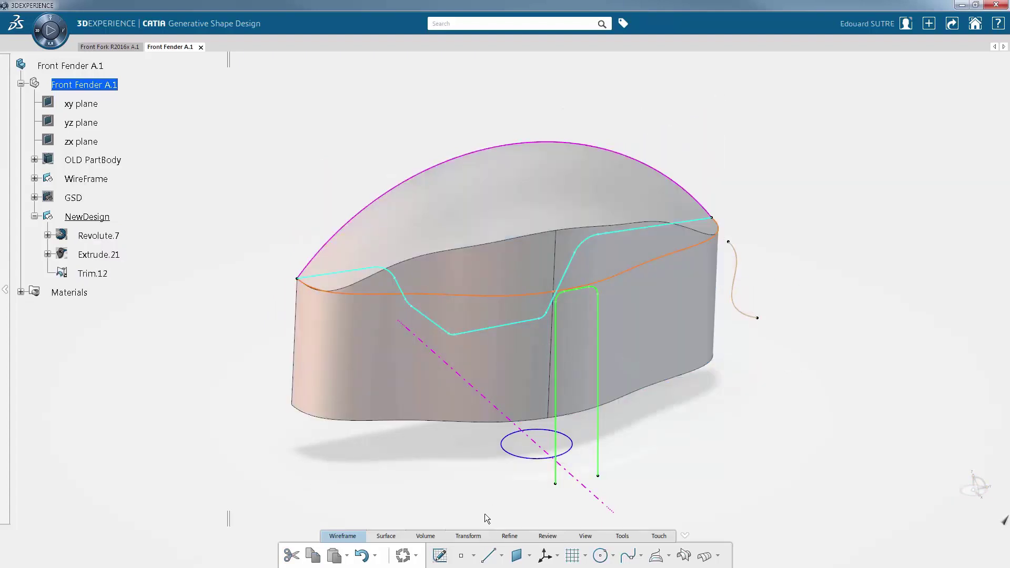
- Set up a variable edge fillet with a 50 mm radius on both edges where the dome meets the side wall
click(509, 536)
click(543, 555)
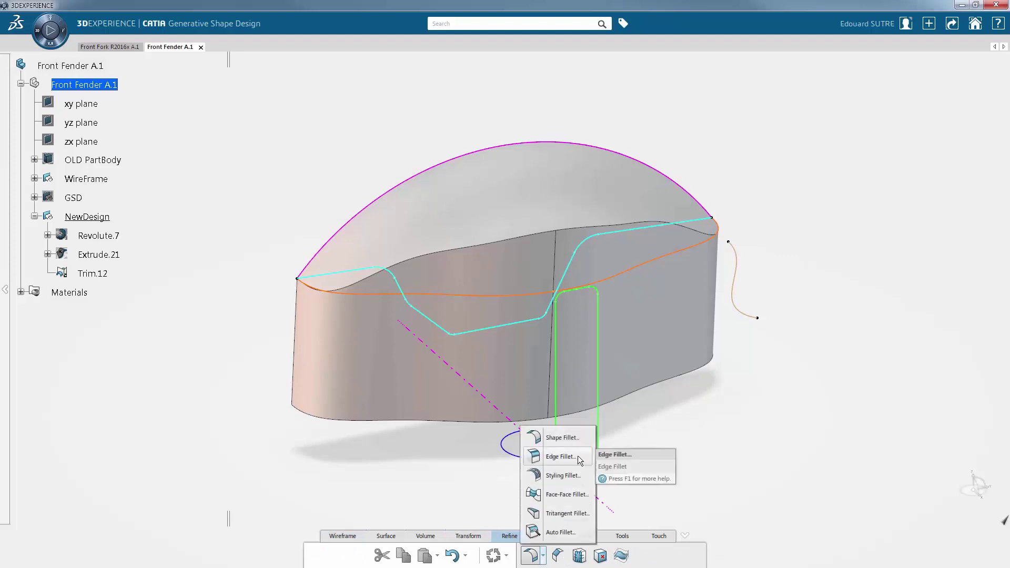
click(578, 456)
click(810, 450)
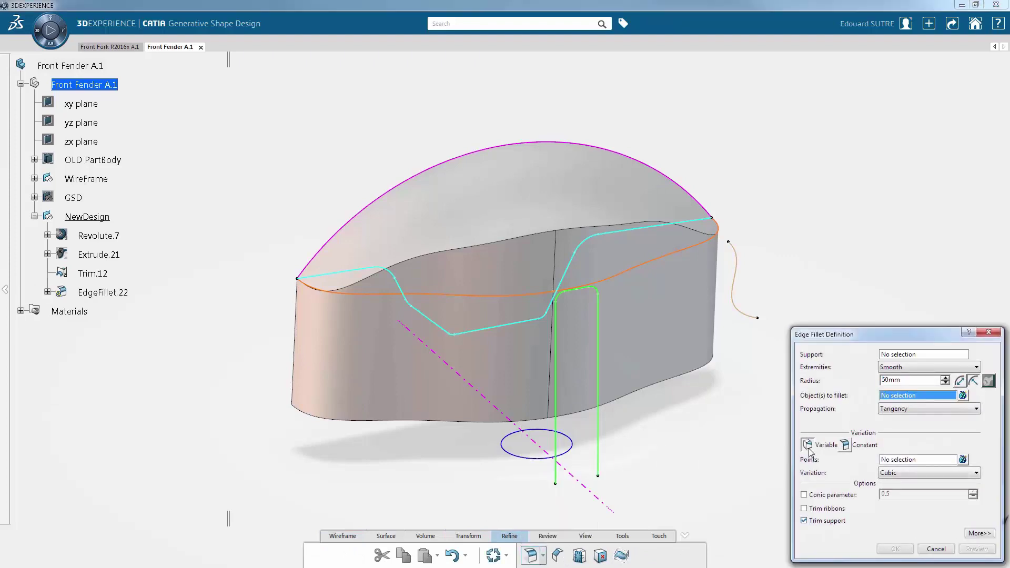
click(528, 237)
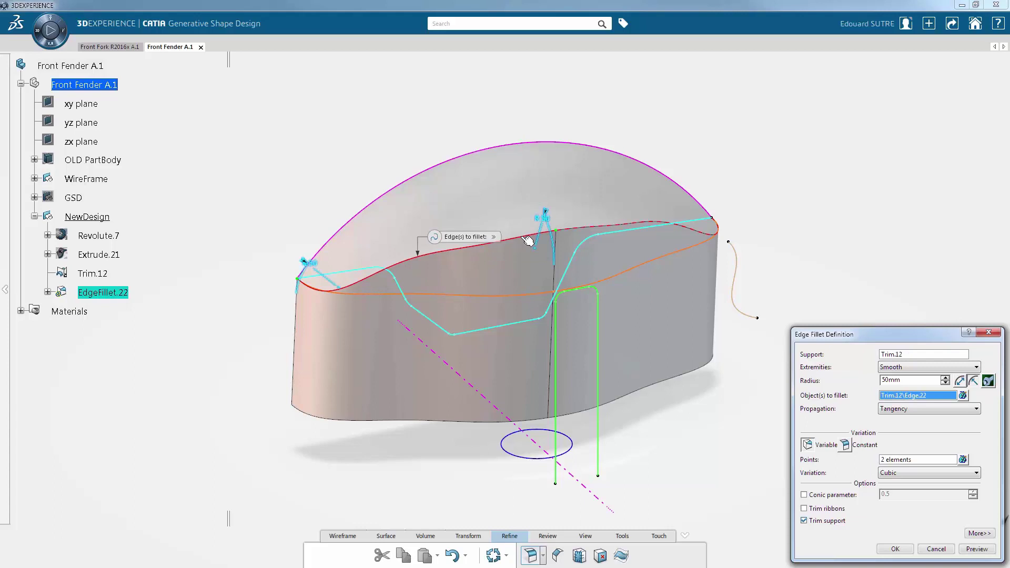
click(586, 231)
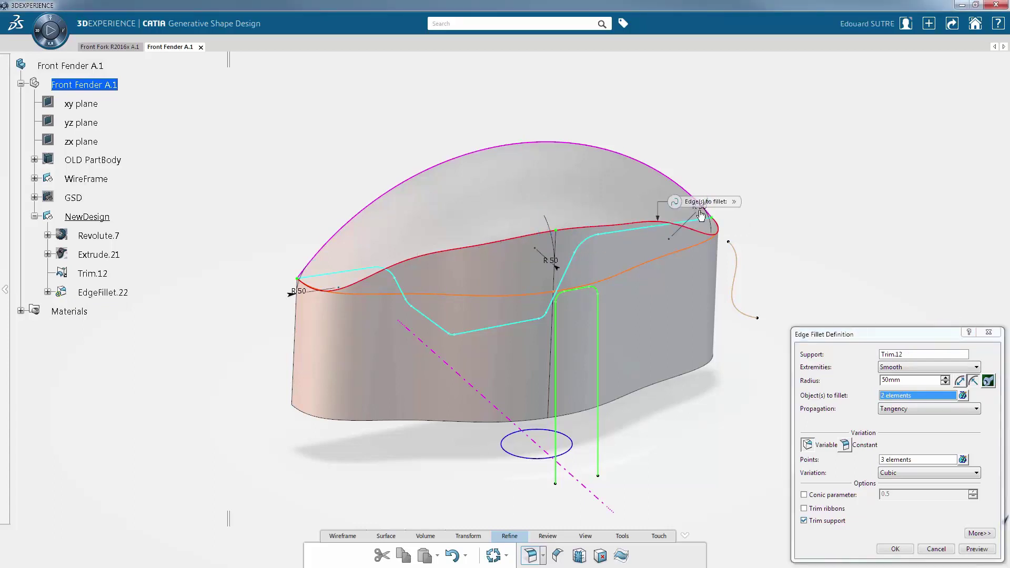
- Set the fillet radius to 10 mm at both ends of the edge chain and create the variable fillet
double_click(695, 217)
text(10)
key(Return)
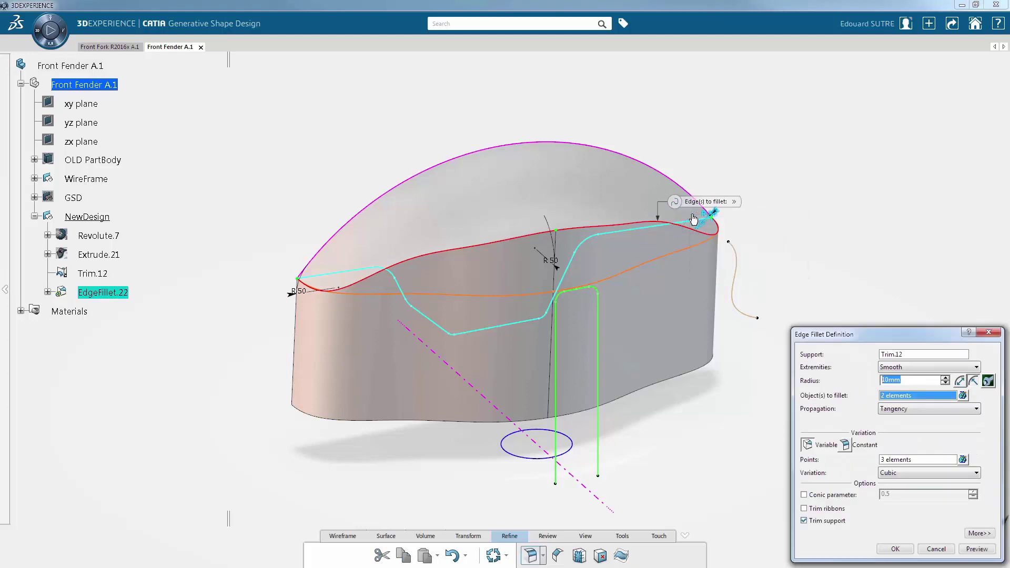
double_click(309, 296)
text(10mm)
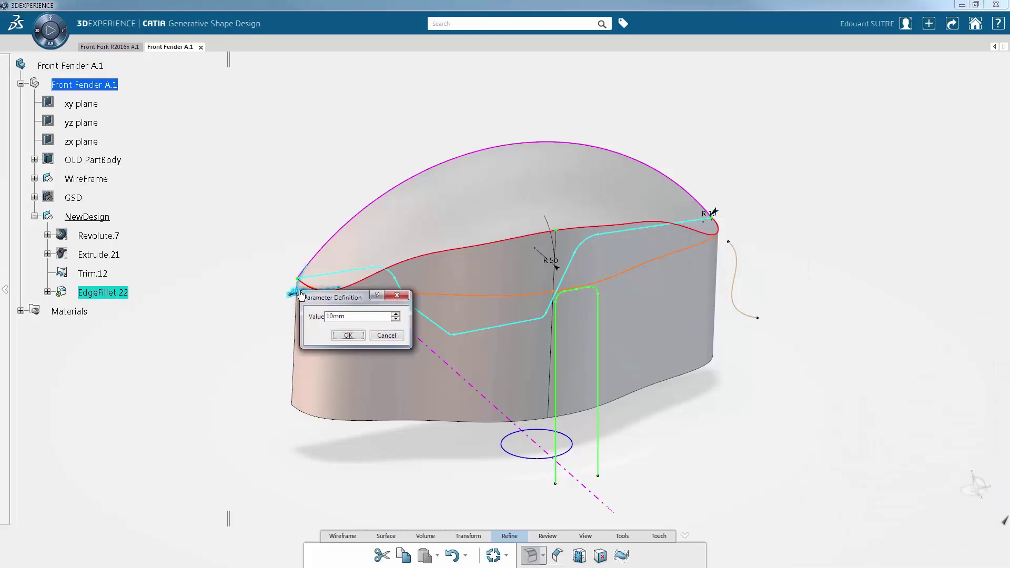
key(Return)
click(895, 548)
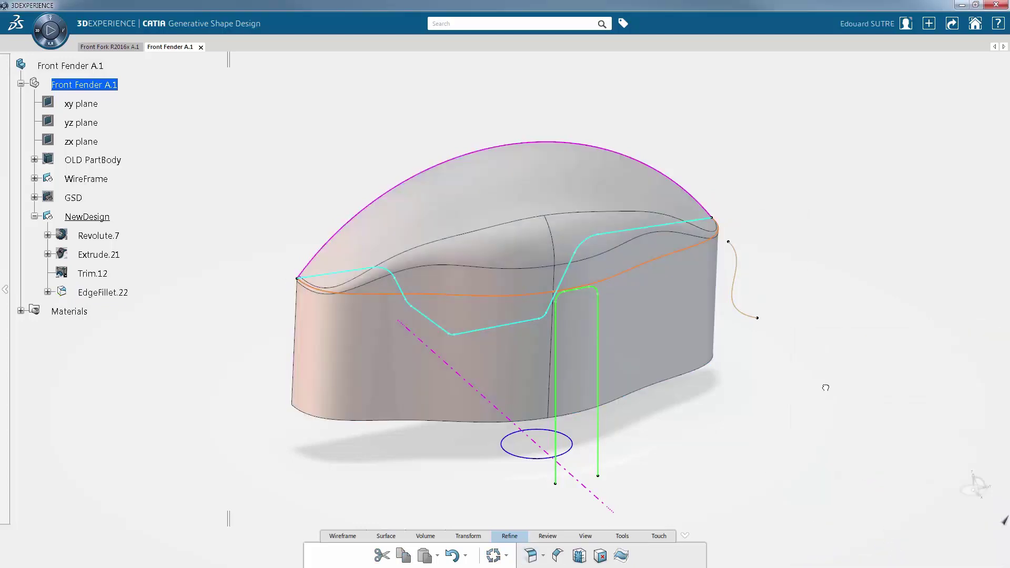
- Extrude the blue circle upward into a cylinder that passes completely through the fender surface
click(529, 457)
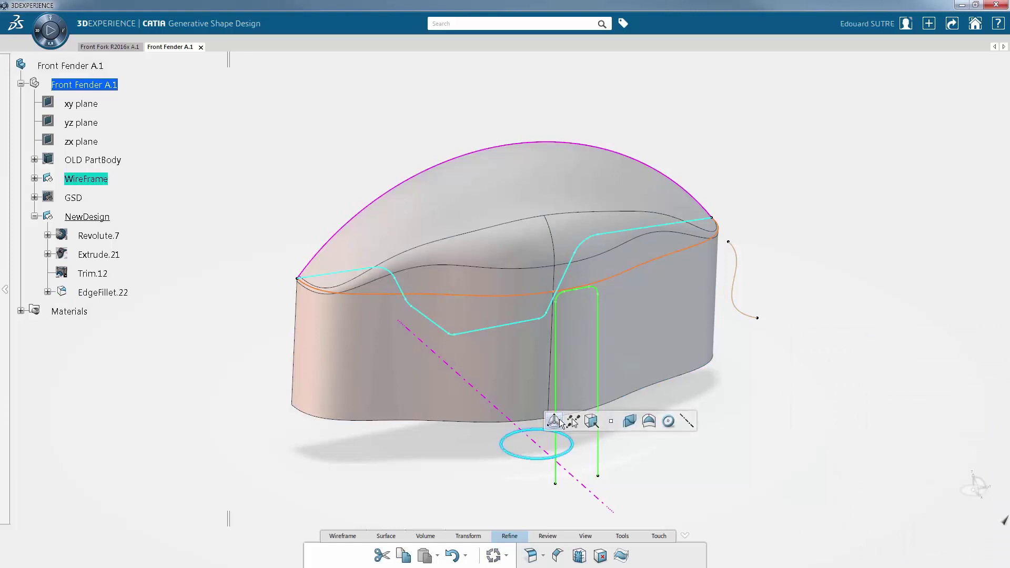
click(553, 423)
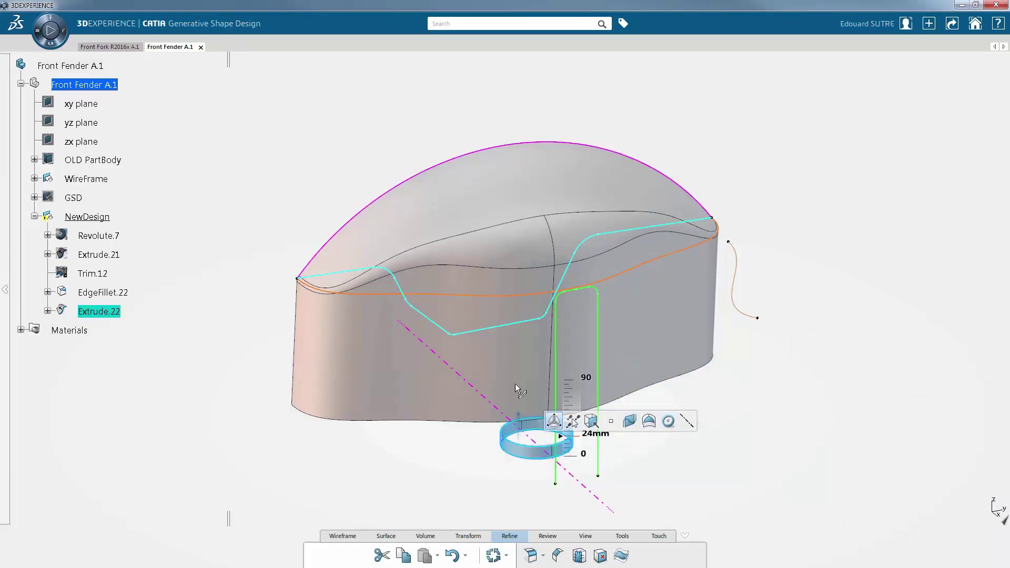
click(743, 405)
middle_drag(690, 412, 636, 243)
- Trim the cylinder and the filleted fender surface together, leaving a rounded fork recess in the side wall
click(557, 377)
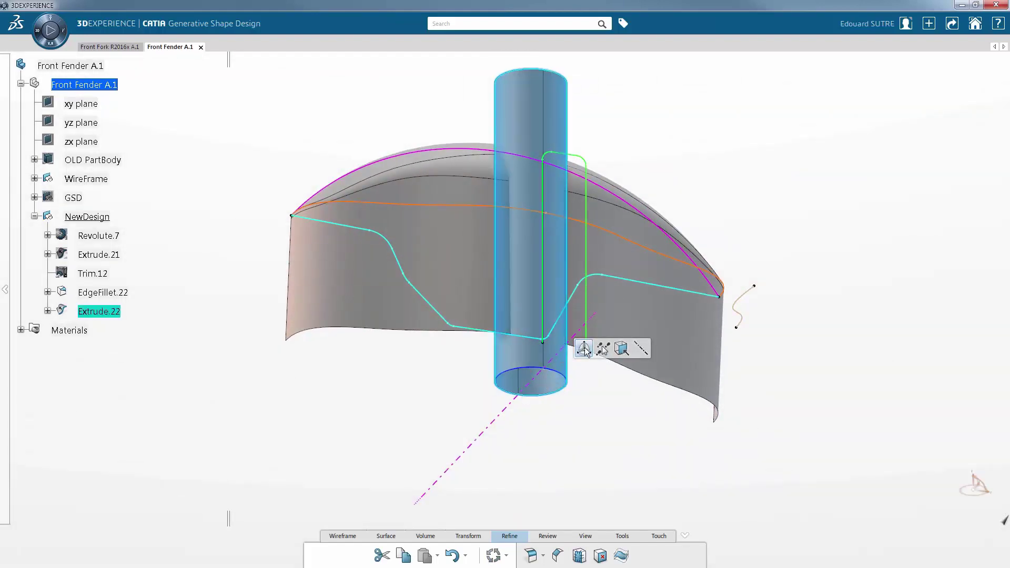
middle_drag(569, 289, 601, 369)
ctrl+click(514, 322)
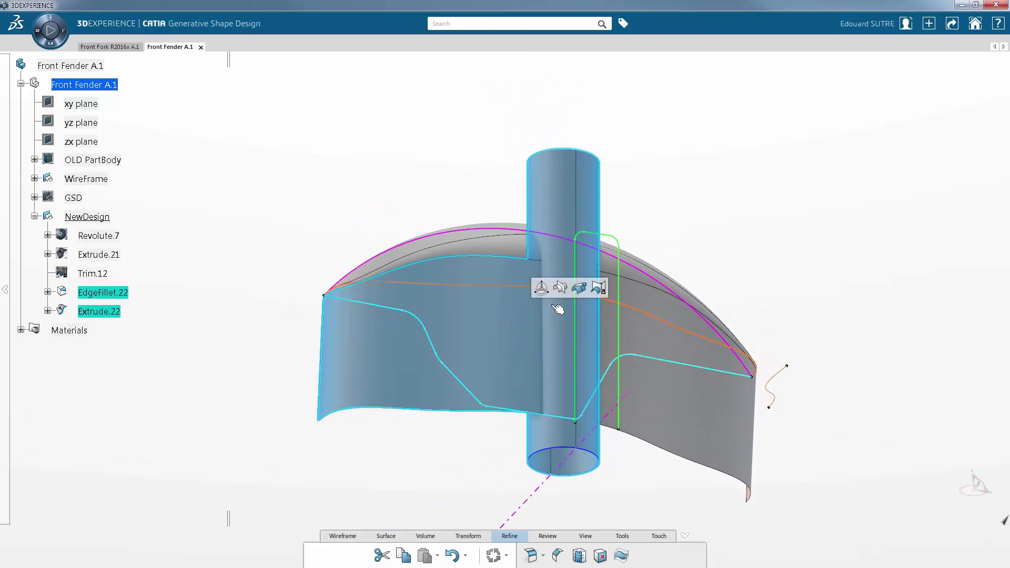
click(600, 288)
middle_drag(624, 241, 706, 405)
click(716, 411)
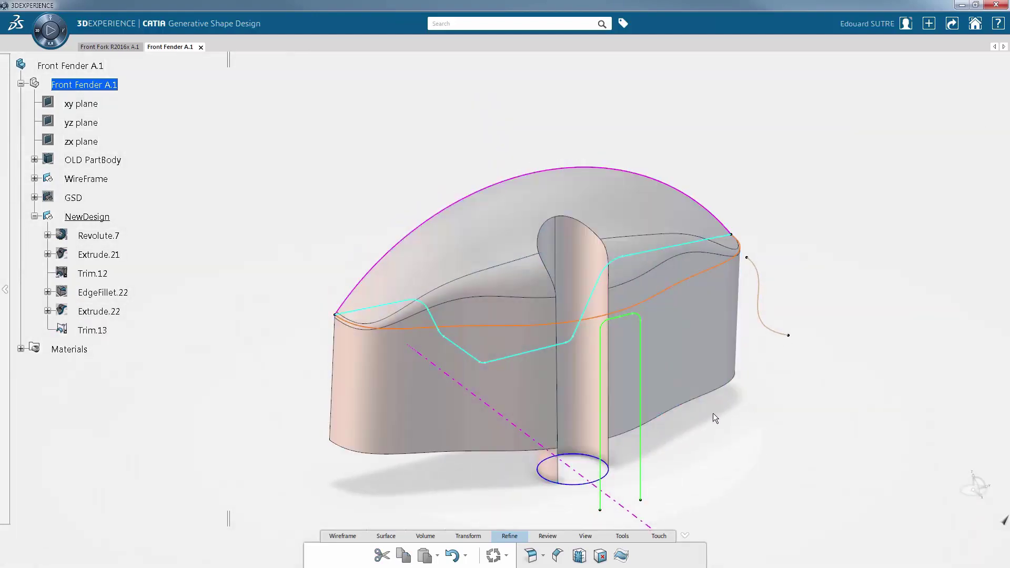
- Fillet the edge of the cylindrical recess with a constant 10 mm chordal length
click(531, 555)
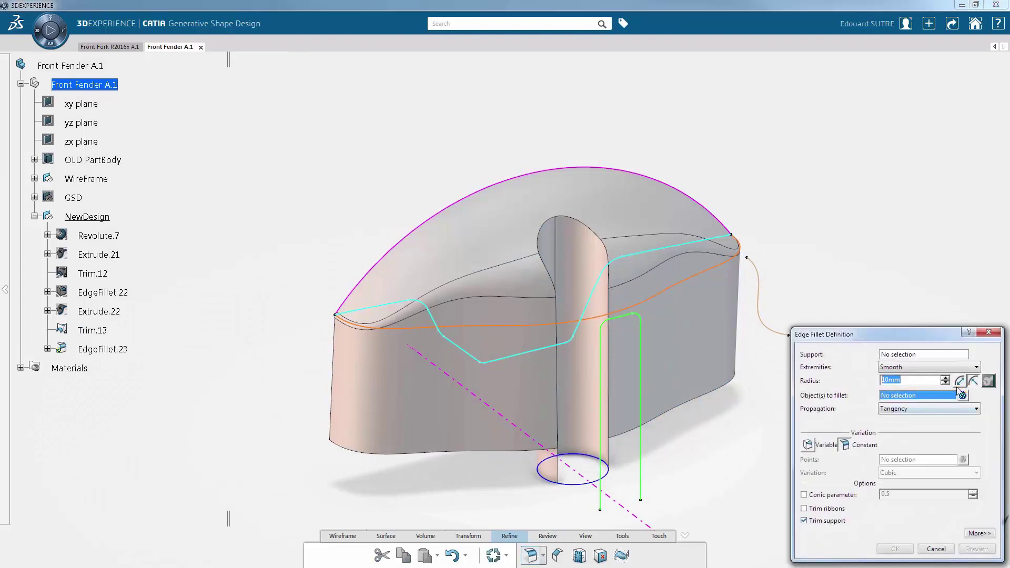
click(957, 383)
click(597, 232)
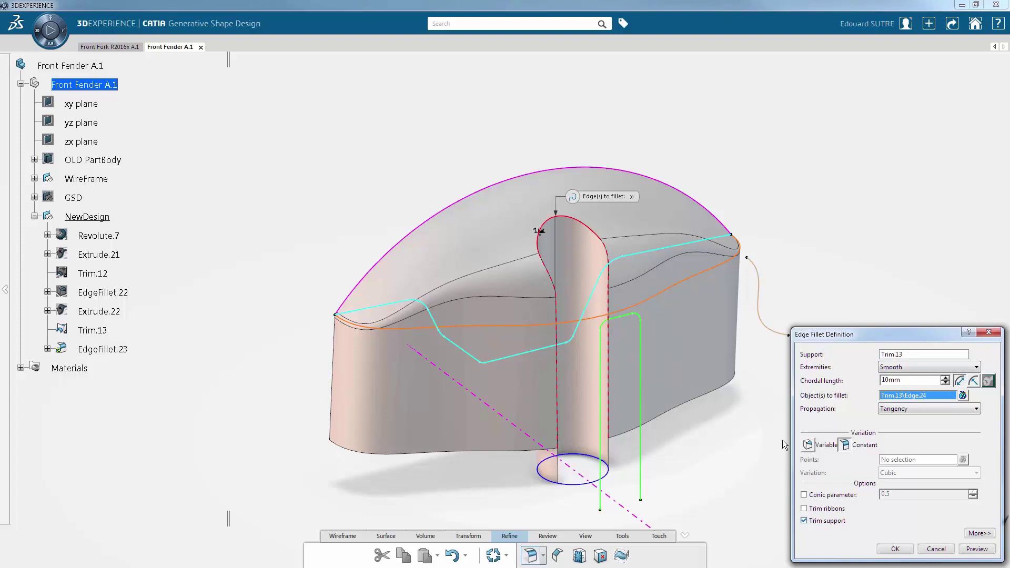
click(977, 549)
click(895, 549)
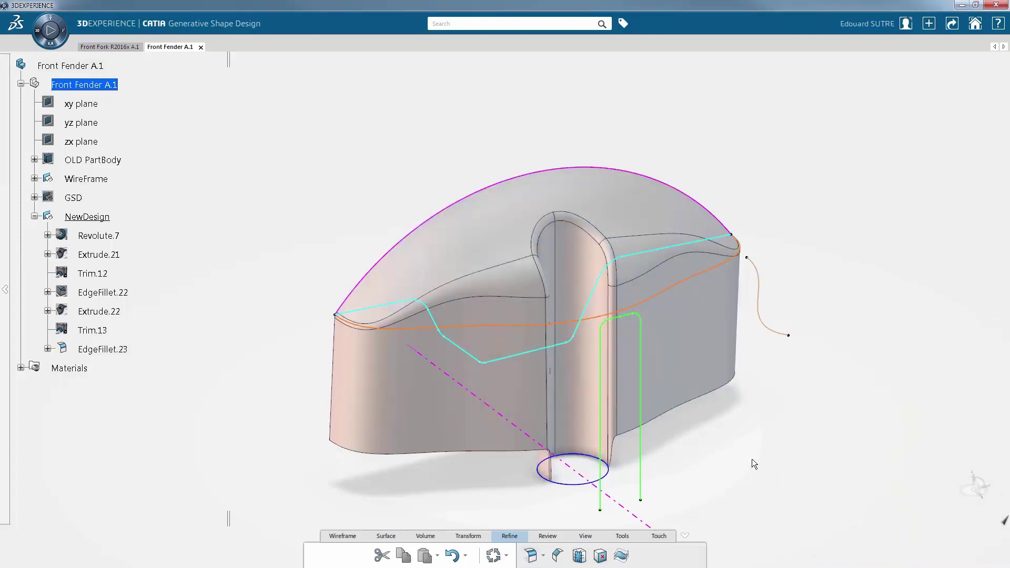
- Extrude the green inverted-U profile through the side wall at the fork recess
middle_drag(753, 460, 545, 377)
click(499, 366)
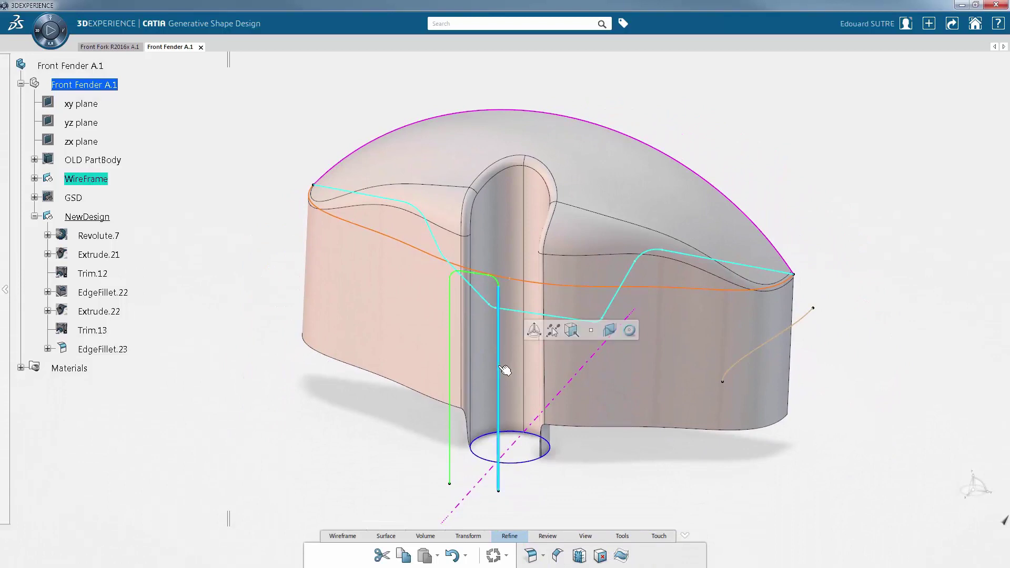
click(533, 330)
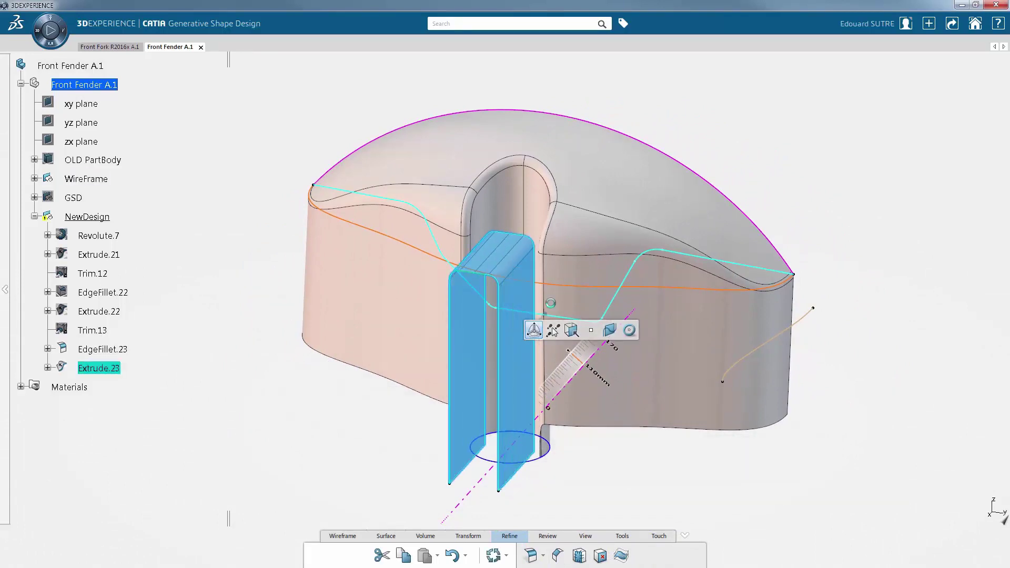
click(799, 178)
- Split the filleted fender surface with the inverted-U extrusion to open a fork slot, and hide the extrusion
click(627, 181)
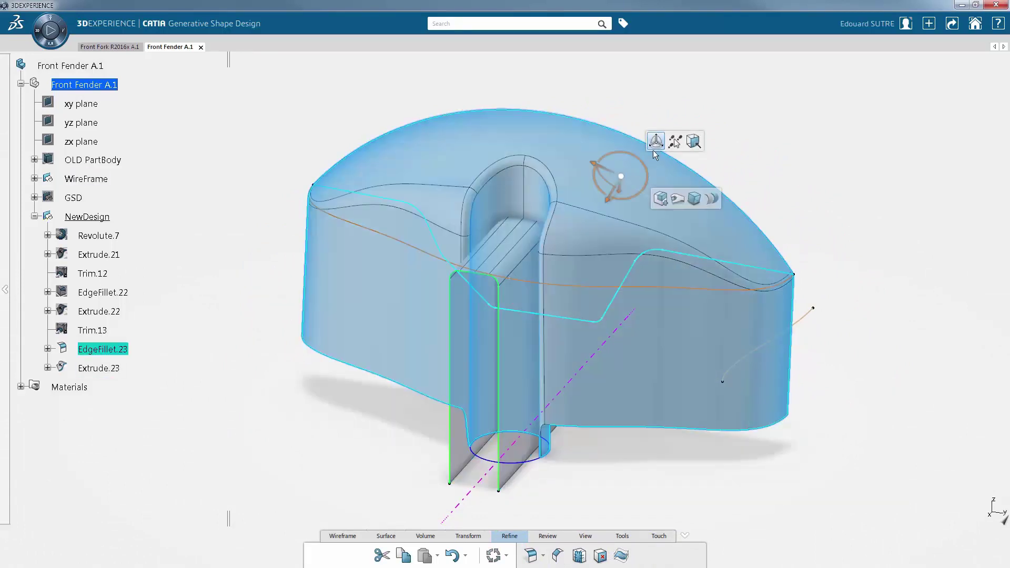
click(532, 358)
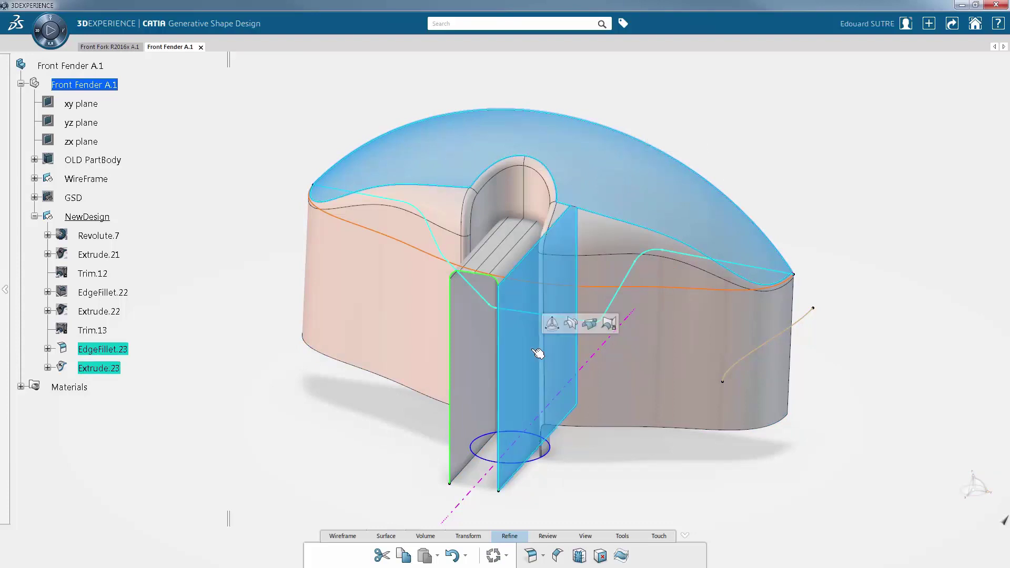
click(589, 323)
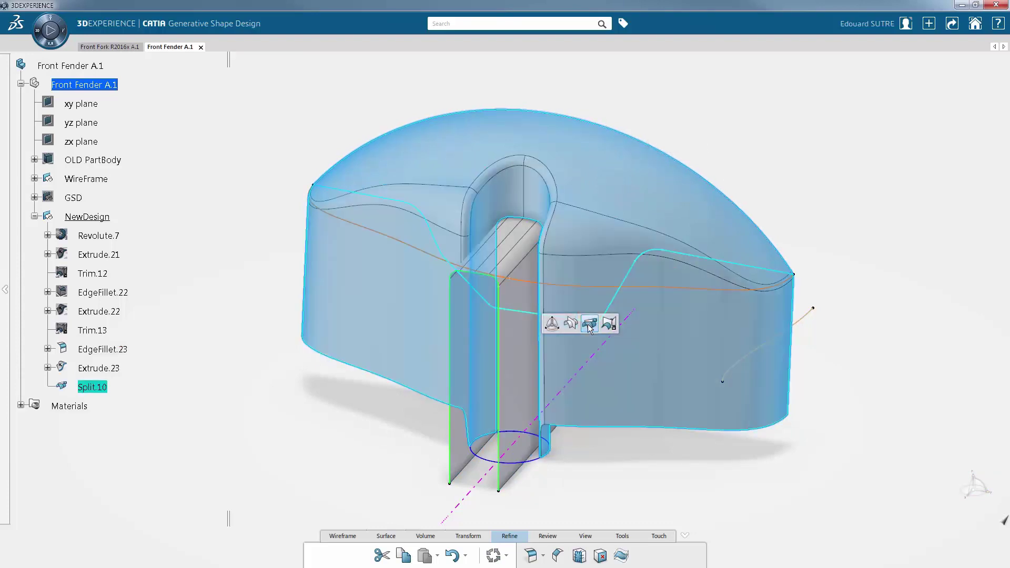
right_click(523, 370)
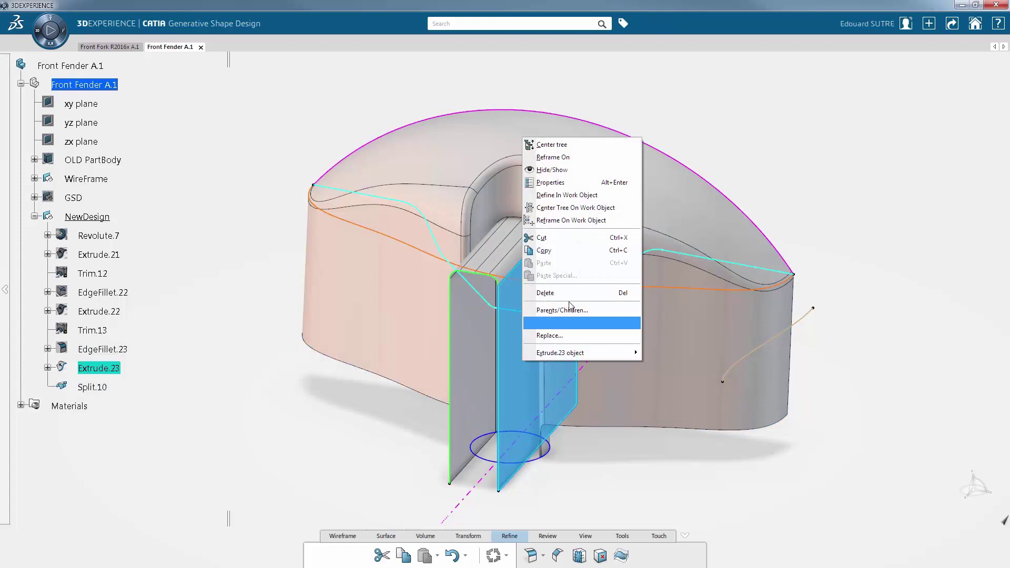
click(585, 175)
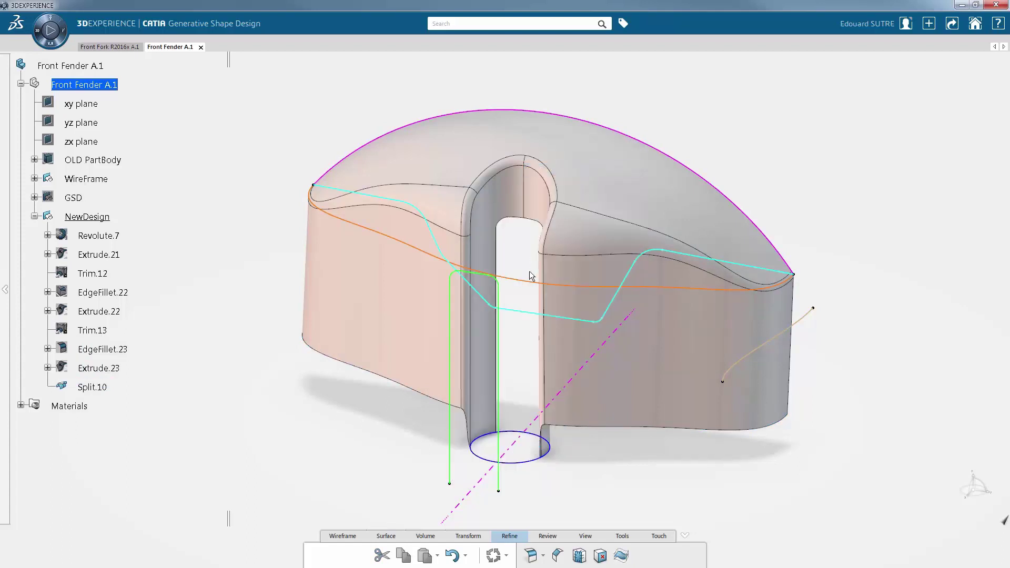
- Extrude the light-blue stepped side profile outward so the surface passes completely through the fender's side wall
click(529, 316)
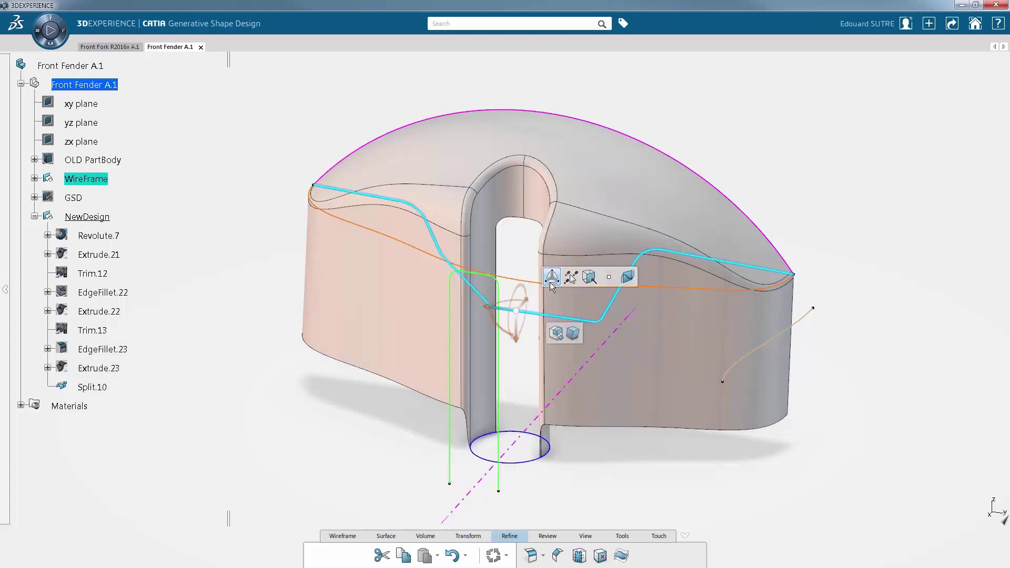
click(556, 333)
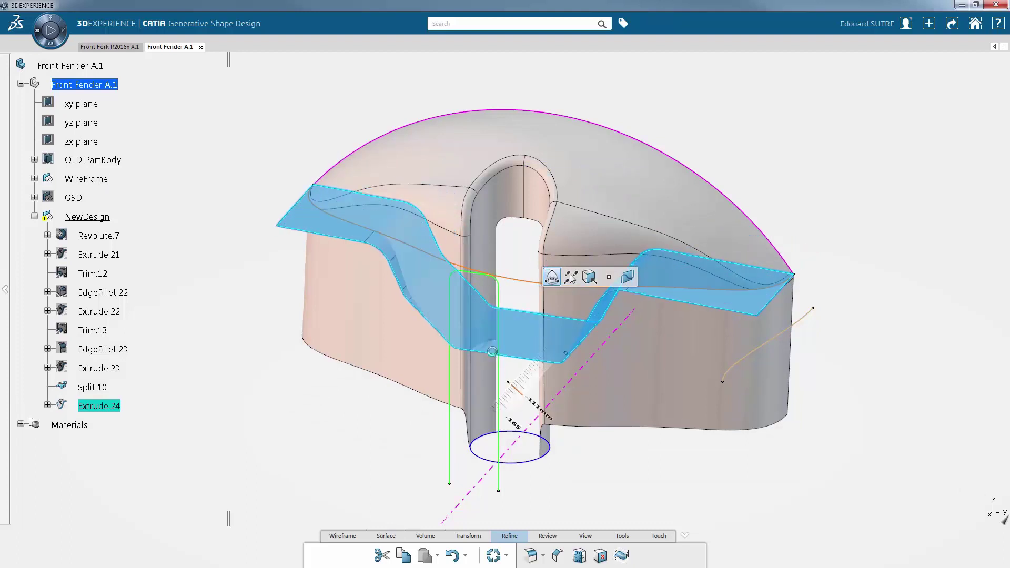
click(605, 477)
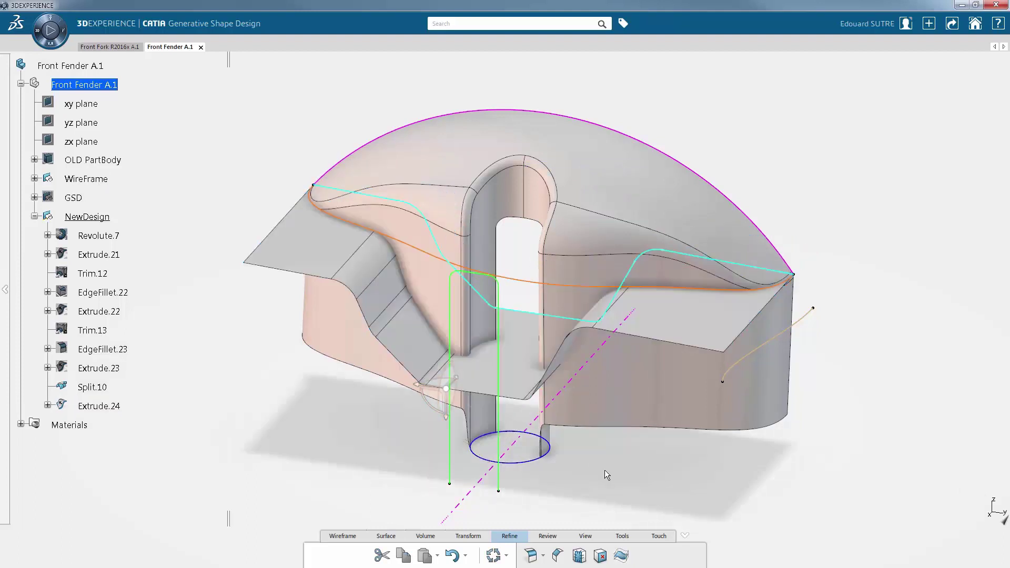
- Split the fender with the stepped profile extrusion, keeping the upper portion, and hide the cutting surface
click(576, 234)
click(605, 196)
ctrl+click(684, 328)
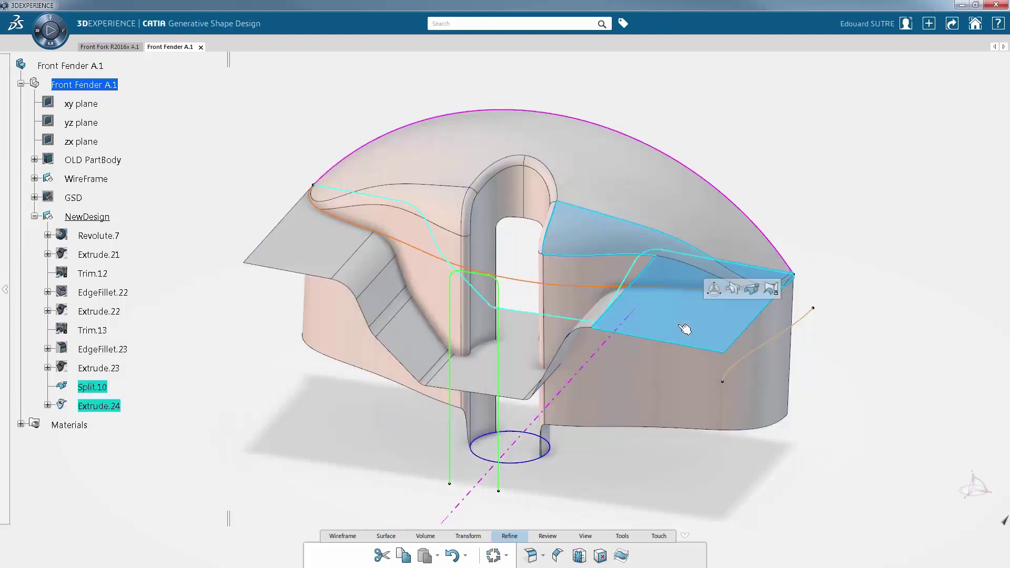
click(753, 289)
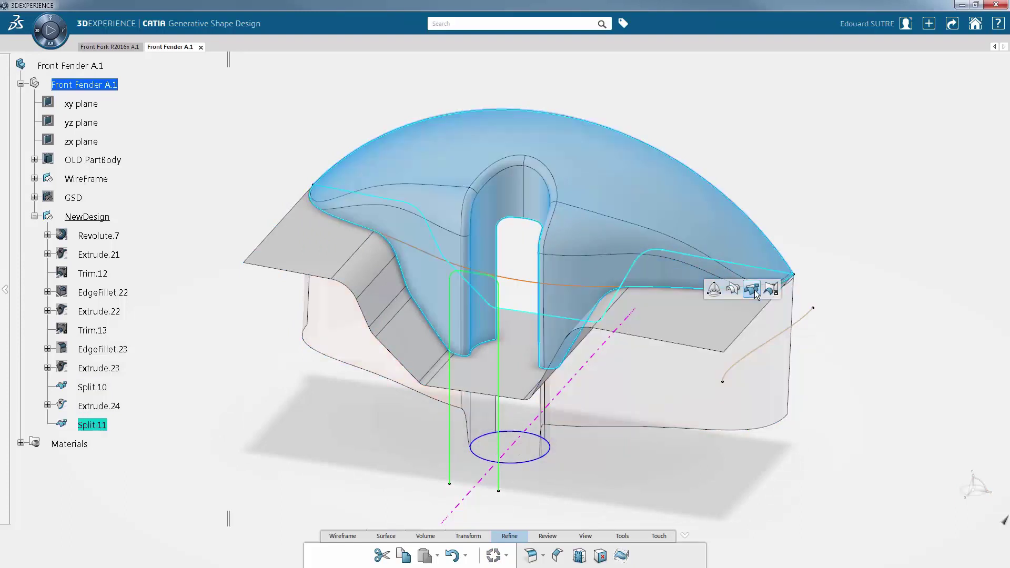
click(882, 304)
right_click(699, 326)
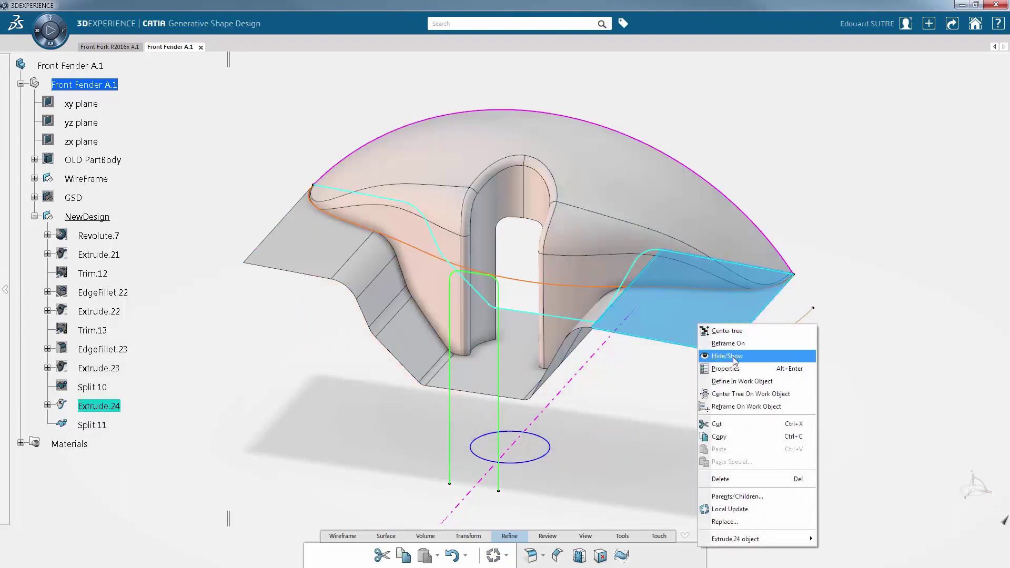
click(732, 356)
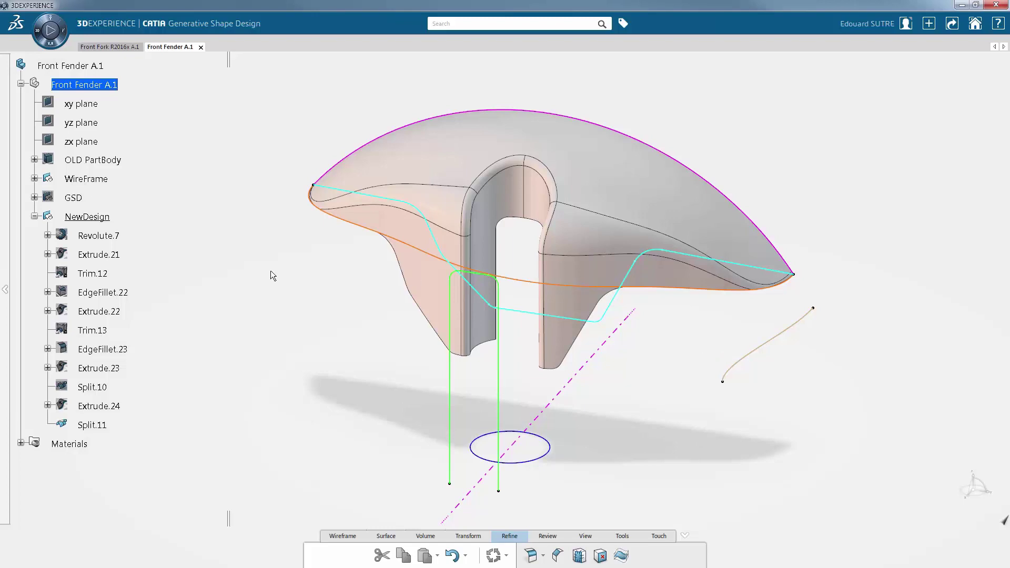
- Hide the WireFrame geometrical set
right_click(94, 191)
click(100, 213)
middle_drag(270, 289, 270, 397)
- Create a symmetry of the trimmed fender half, Split.11, about the yz plane as a surface
click(468, 536)
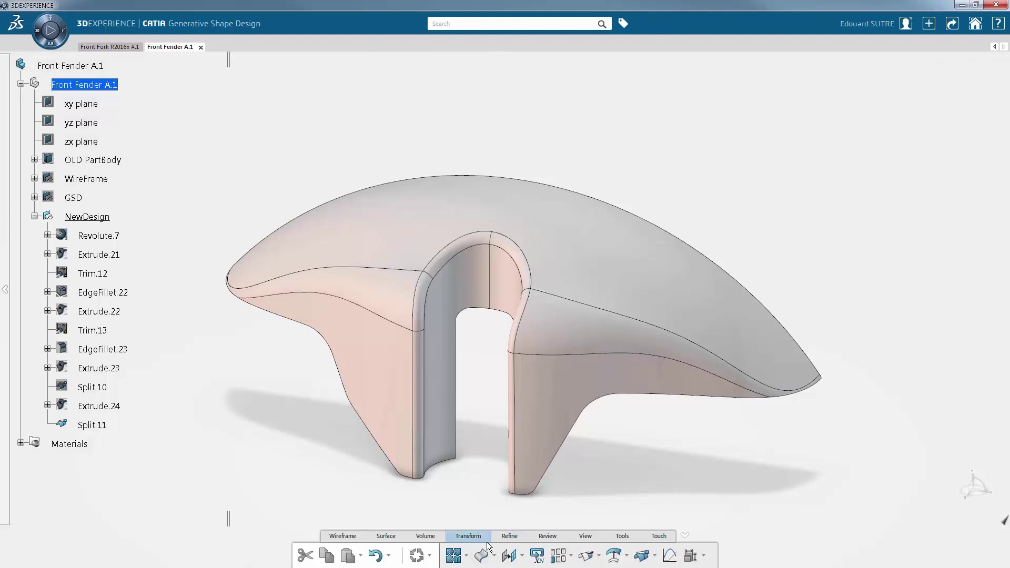
click(521, 556)
click(542, 478)
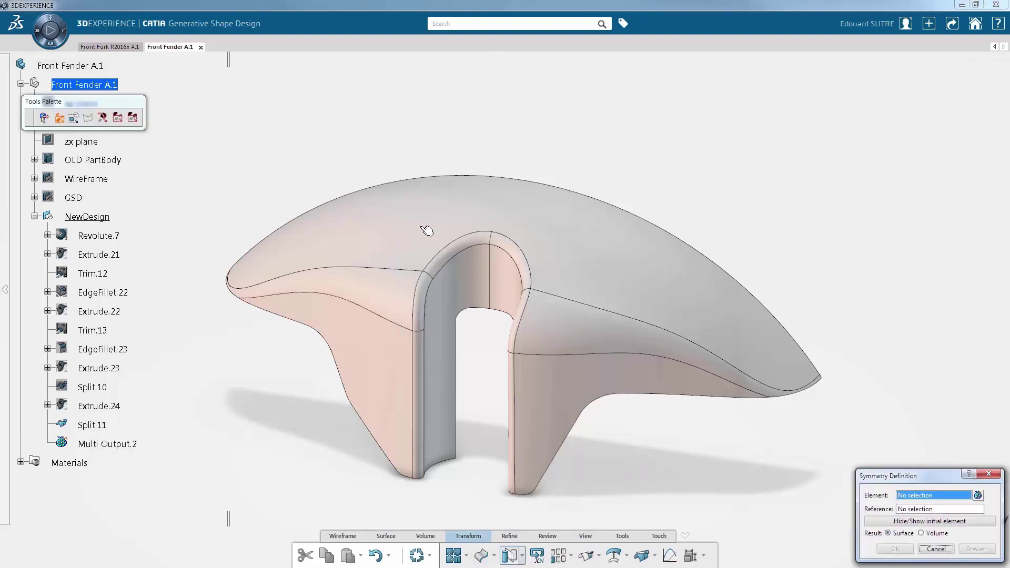
click(397, 225)
click(95, 124)
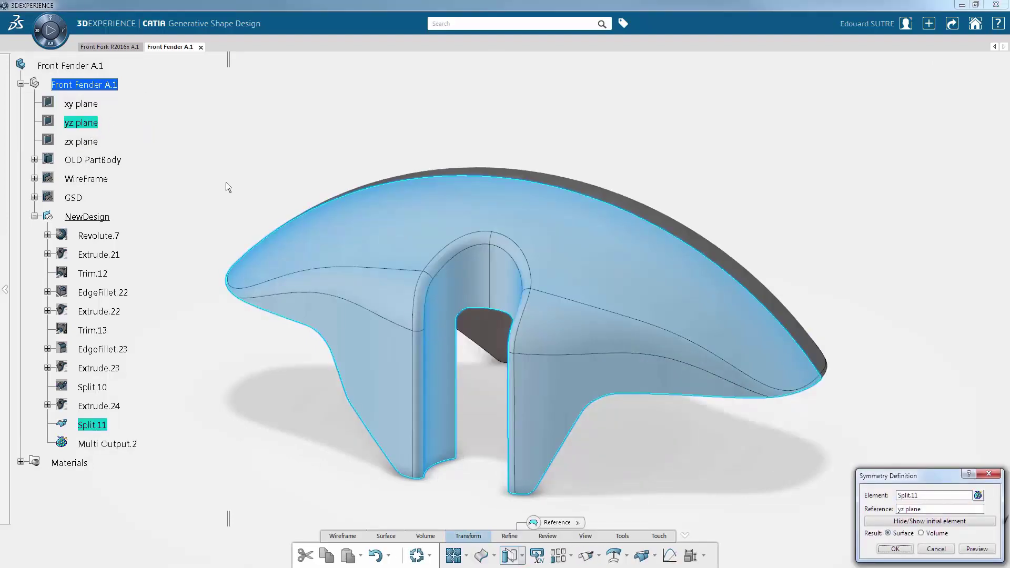
middle_drag(625, 315, 590, 371)
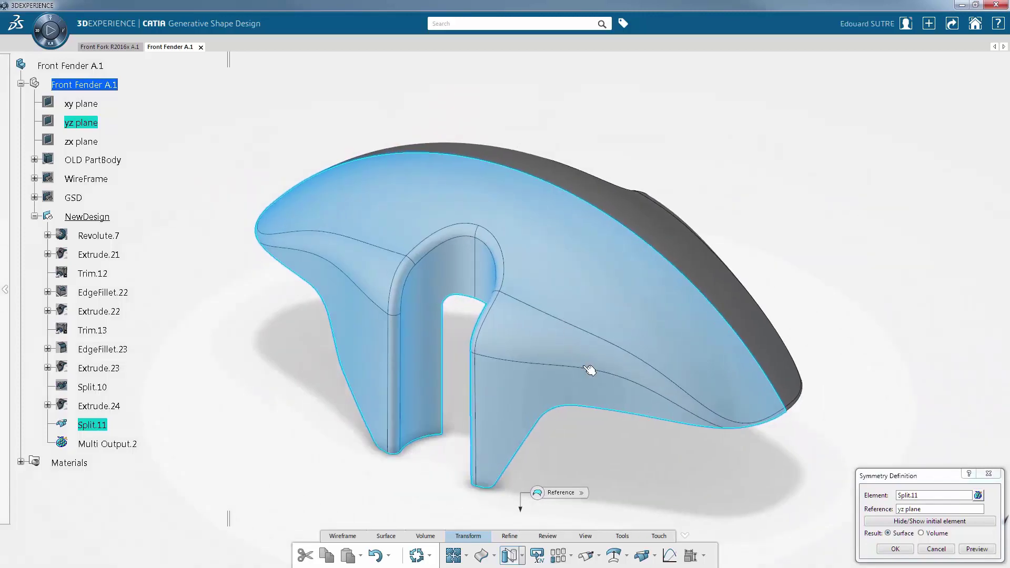
click(882, 547)
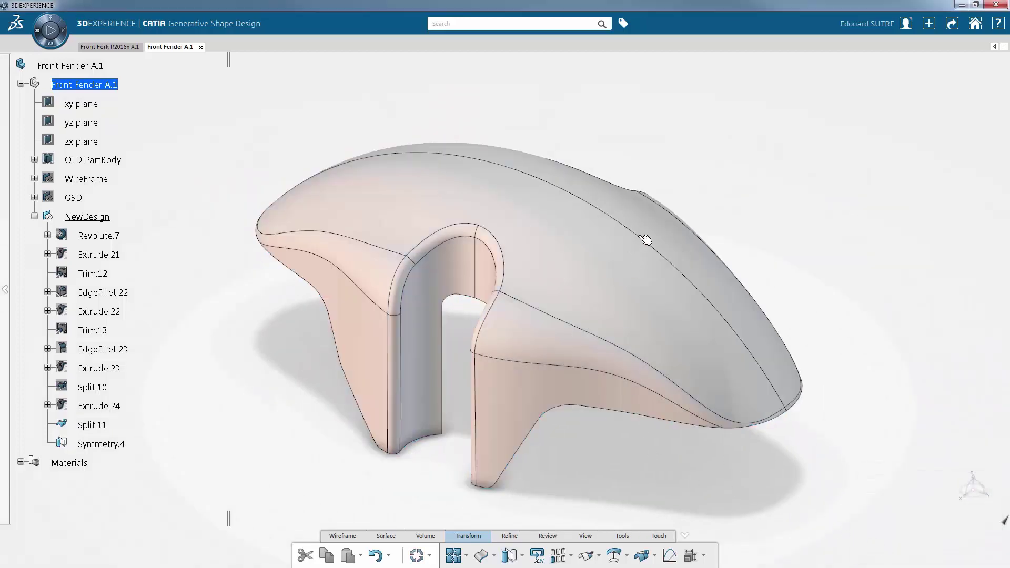
- Join the original fender half and its mirrored copy into one surface
click(661, 223)
ctrl+click(677, 260)
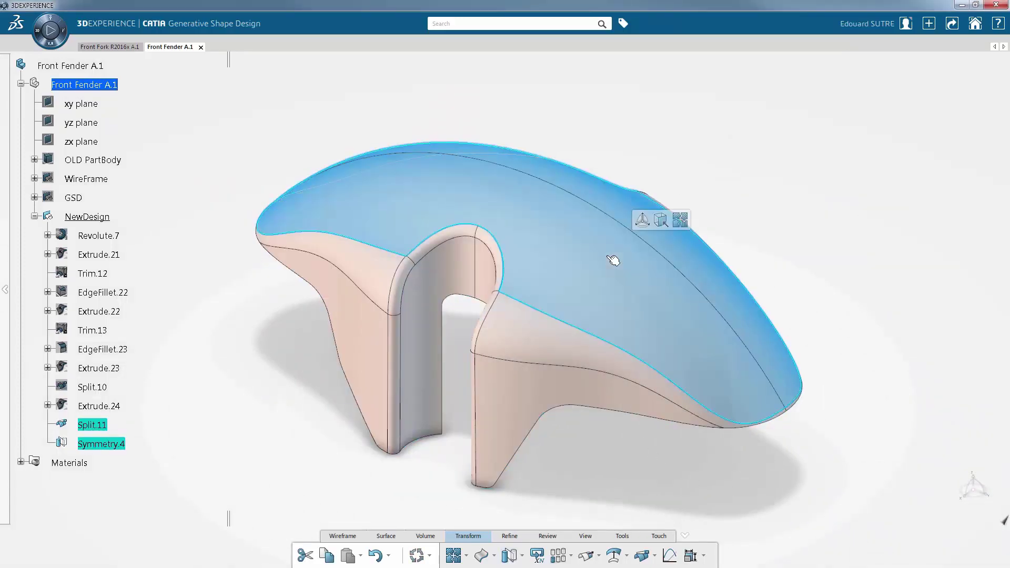
click(679, 221)
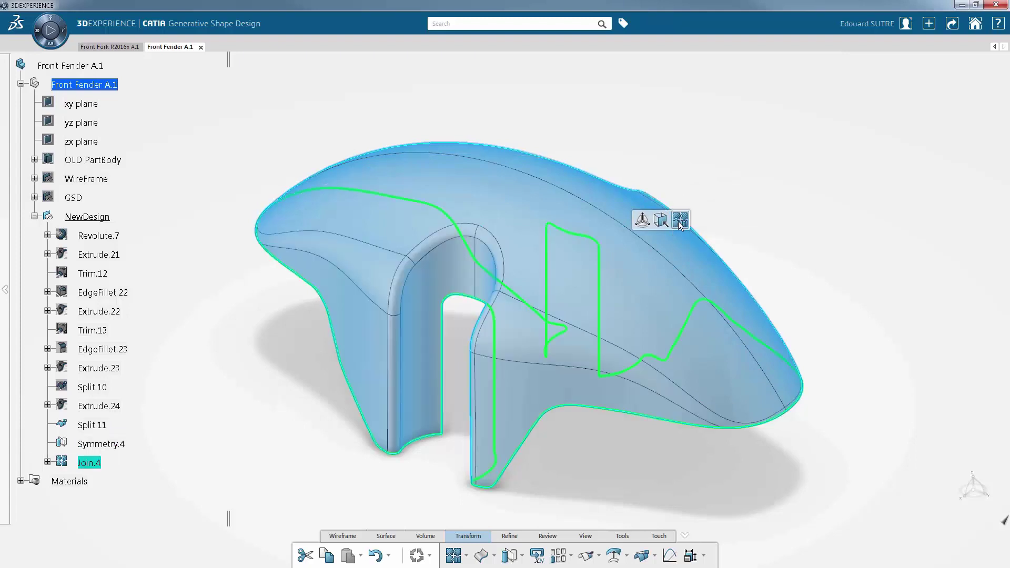
click(741, 207)
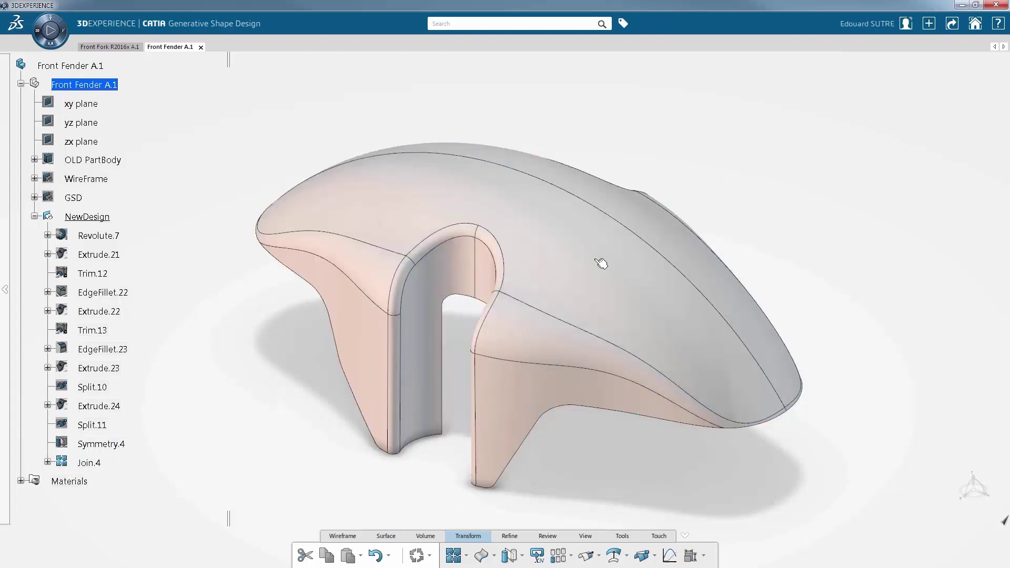
- Start navigating and editing parameters from the joined fender's cylindrical recess face and expand the navigation display options
middle_drag(329, 315, 577, 357)
click(601, 338)
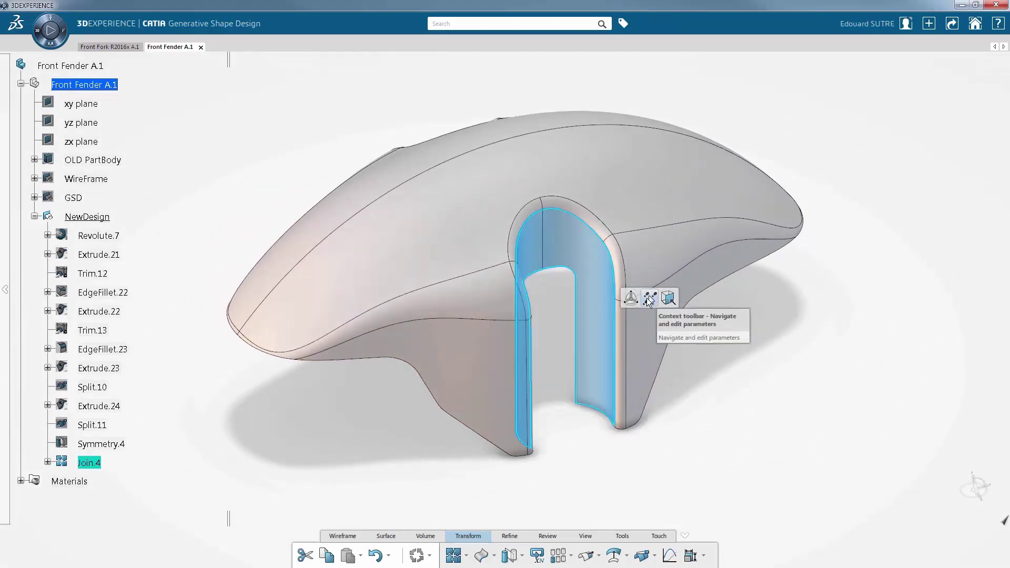
click(649, 297)
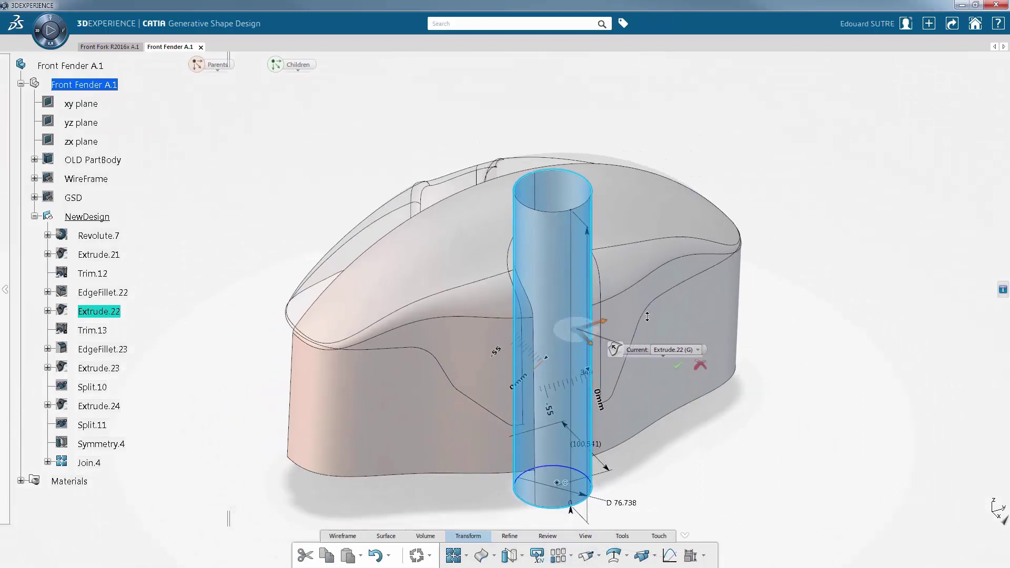
middle_drag(647, 317, 653, 267)
drag(618, 300, 706, 390)
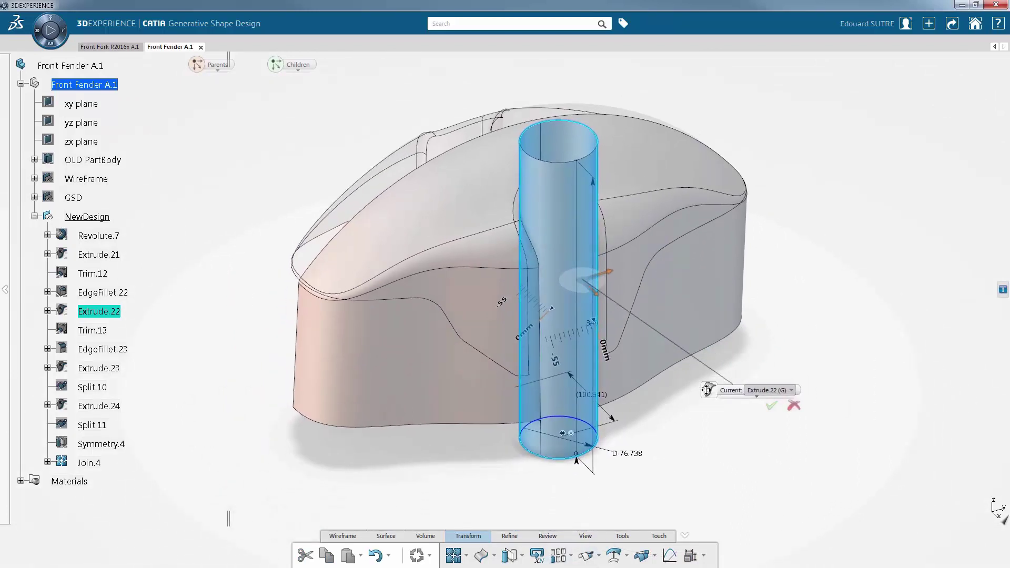
click(728, 398)
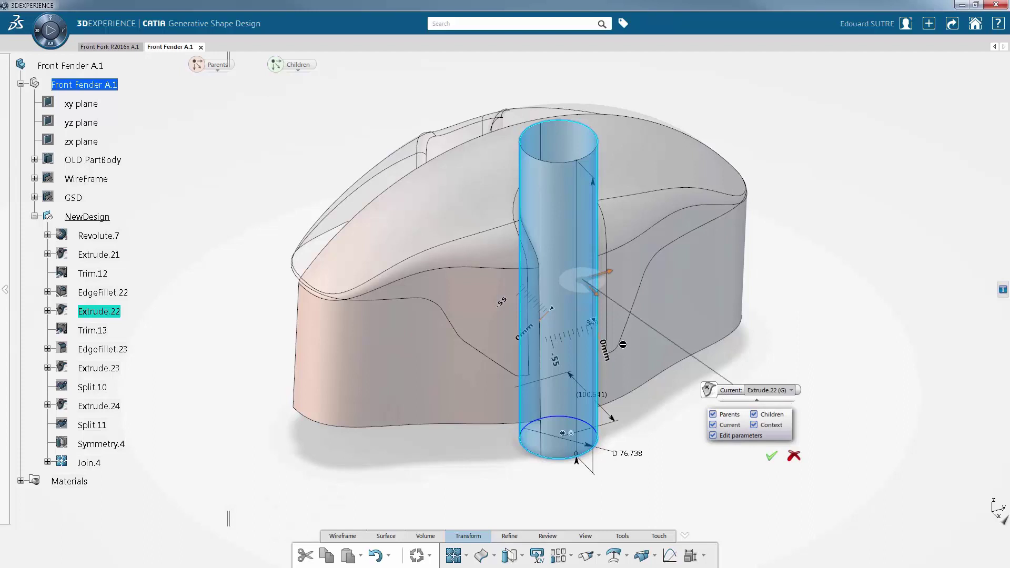
- Display the parent sketch and child trim of the cylinder extrusion, spread their labels, and review the related features list
click(216, 72)
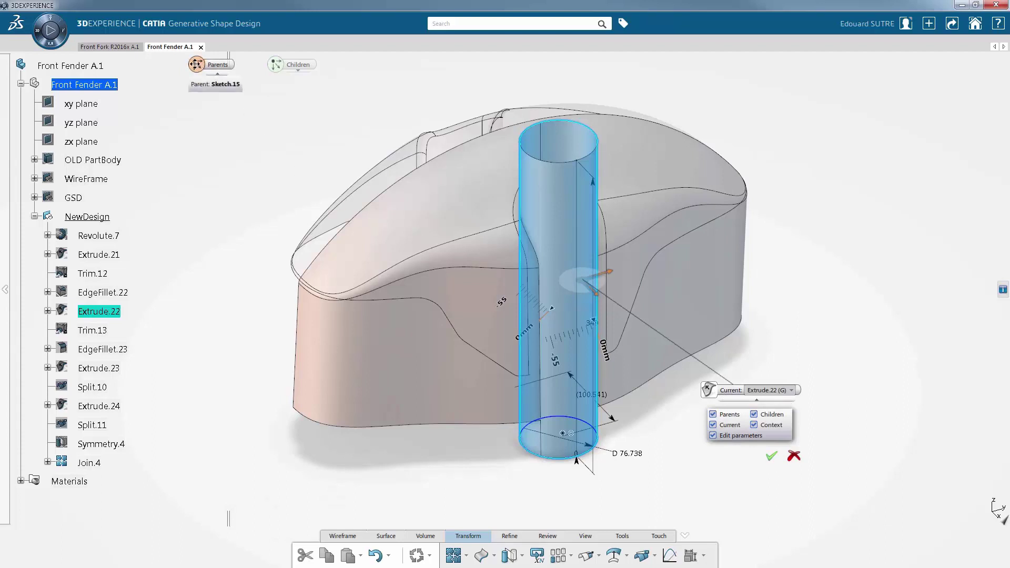
click(195, 64)
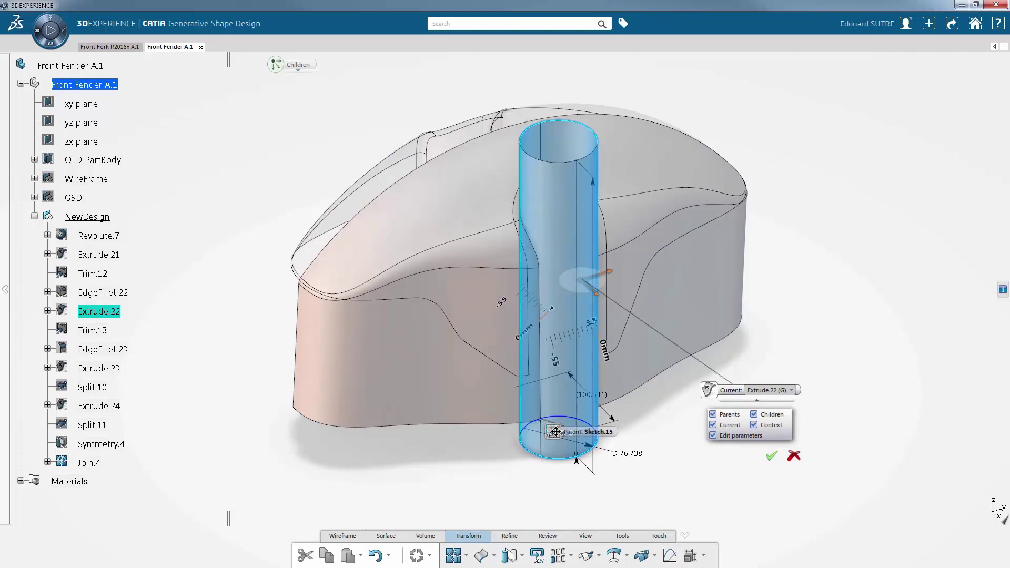
mouse_move(556, 432)
mouse_down()
mouse_move(416, 425)
mouse_move(401, 370)
mouse_up()
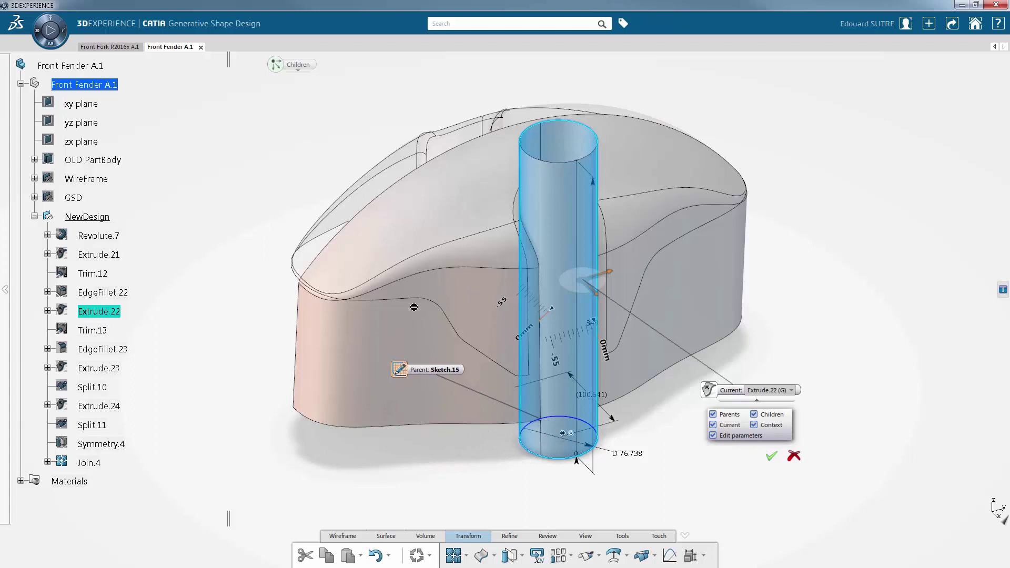
click(291, 67)
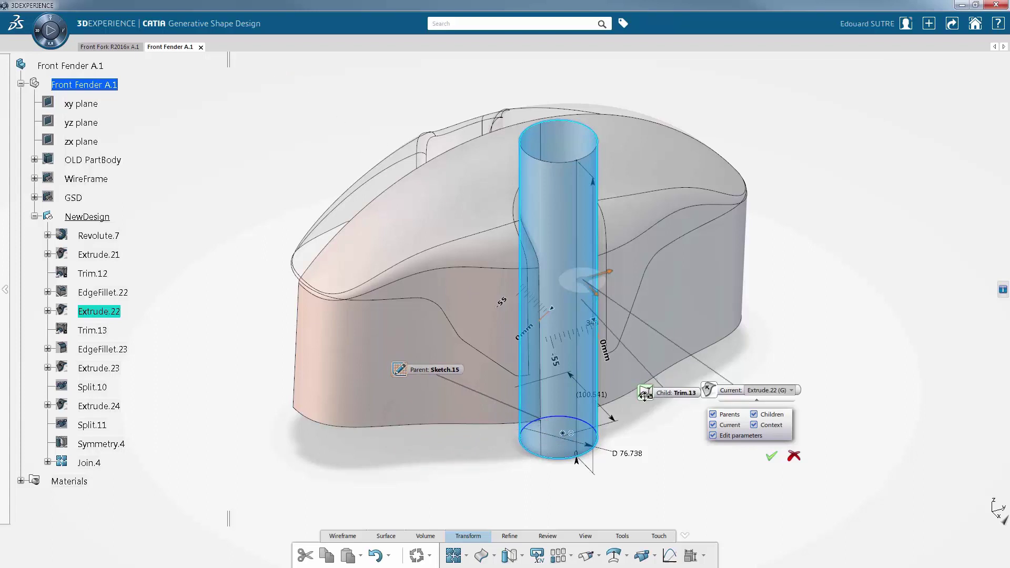
drag(646, 396, 416, 220)
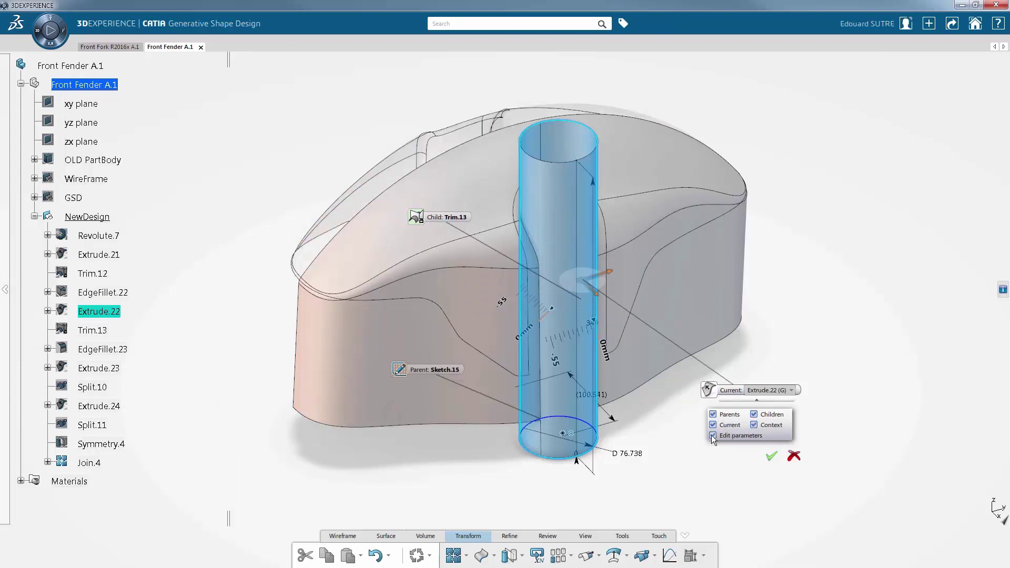
click(790, 391)
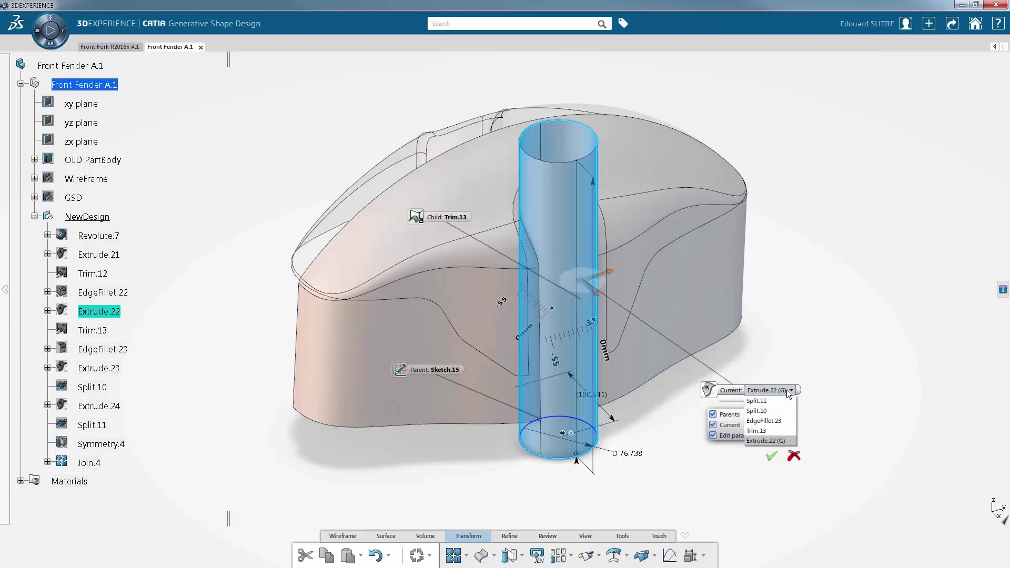
click(788, 390)
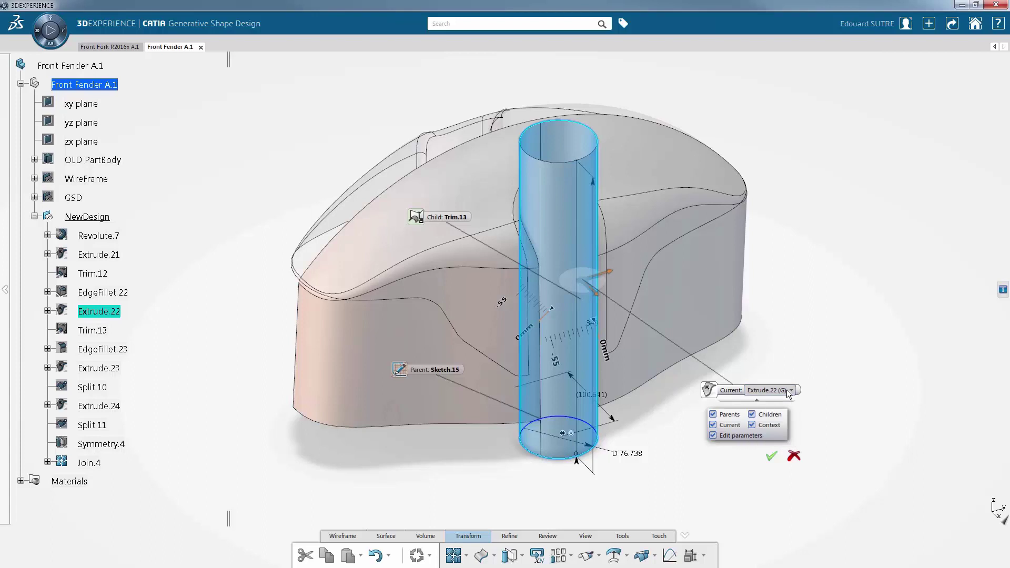
- Navigate to the circle sketch at the cylinder's base, regroup its parent and child labels, and shift the circle slightly
click(547, 462)
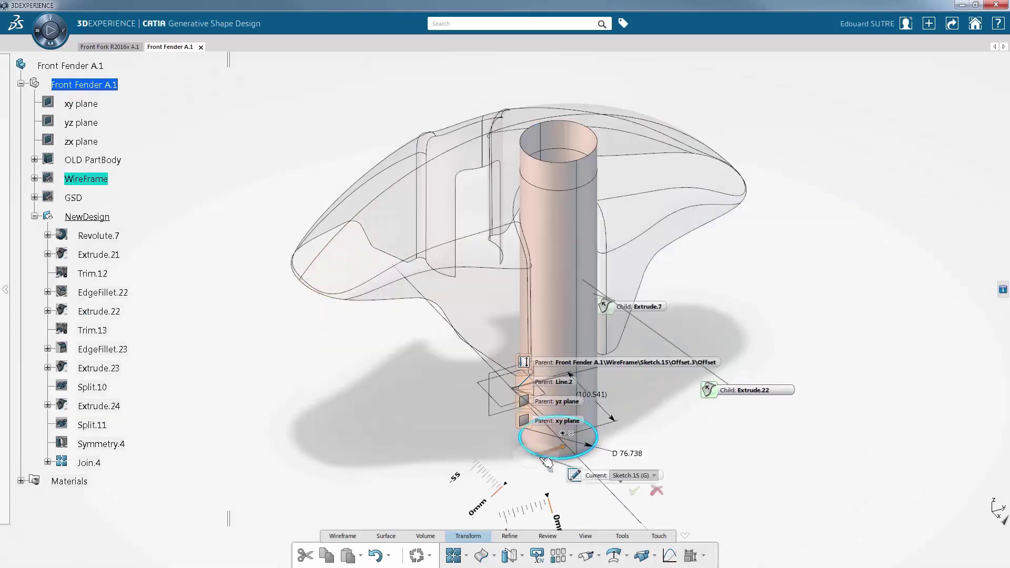
click(521, 383)
drag(527, 384, 204, 117)
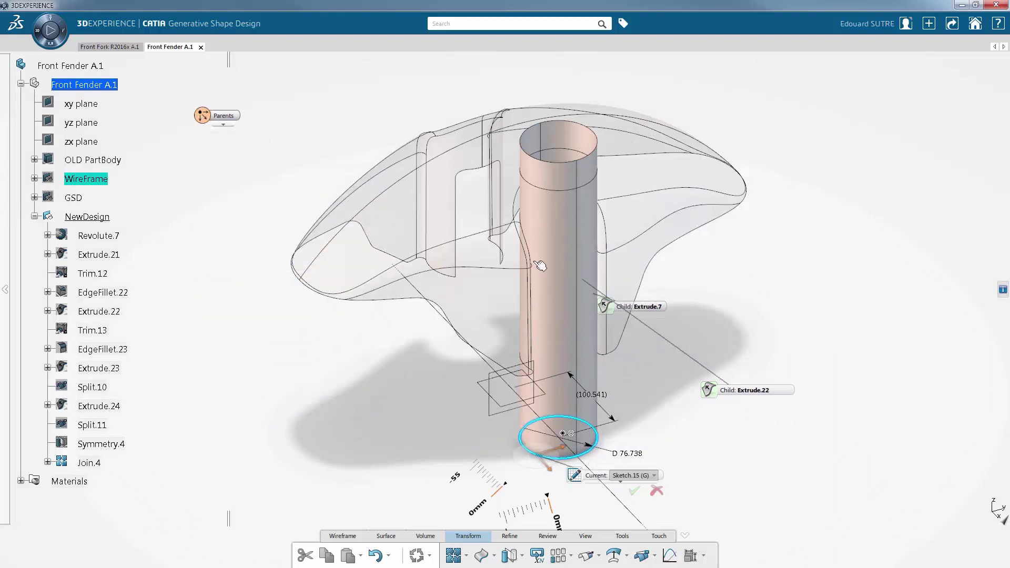
drag(610, 314, 201, 150)
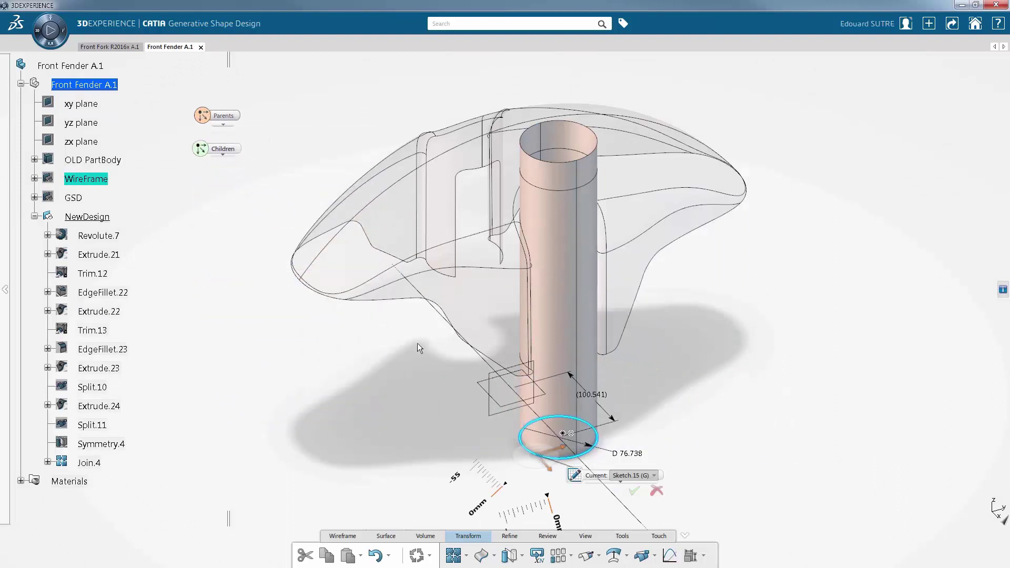
mouse_move(550, 470)
mouse_down()
mouse_move(540, 457)
mouse_move(564, 491)
mouse_move(553, 470)
mouse_up()
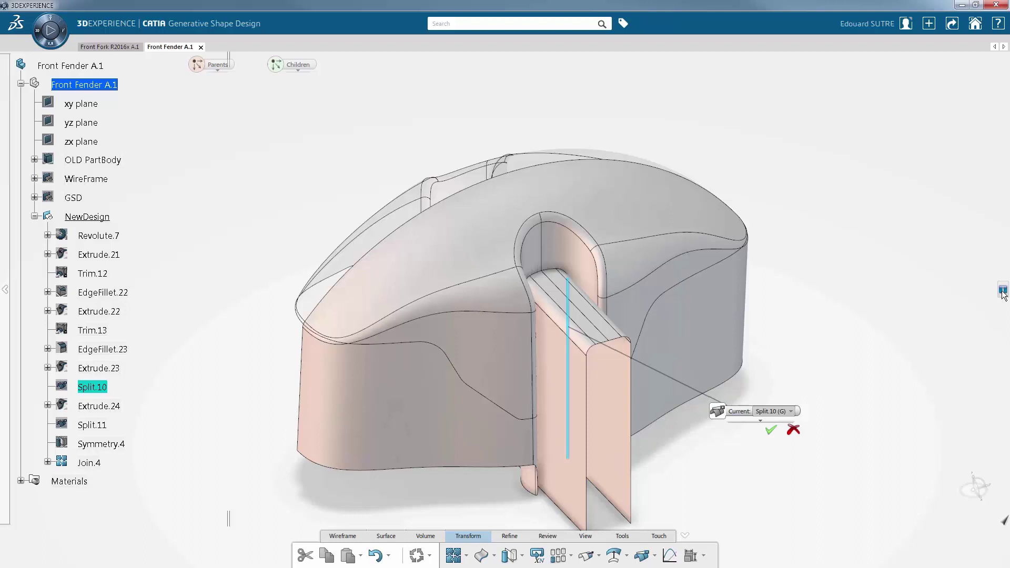
- Open Sketch.13 for parameter editing from the parametric edition suggestions for the slot split
click(1003, 291)
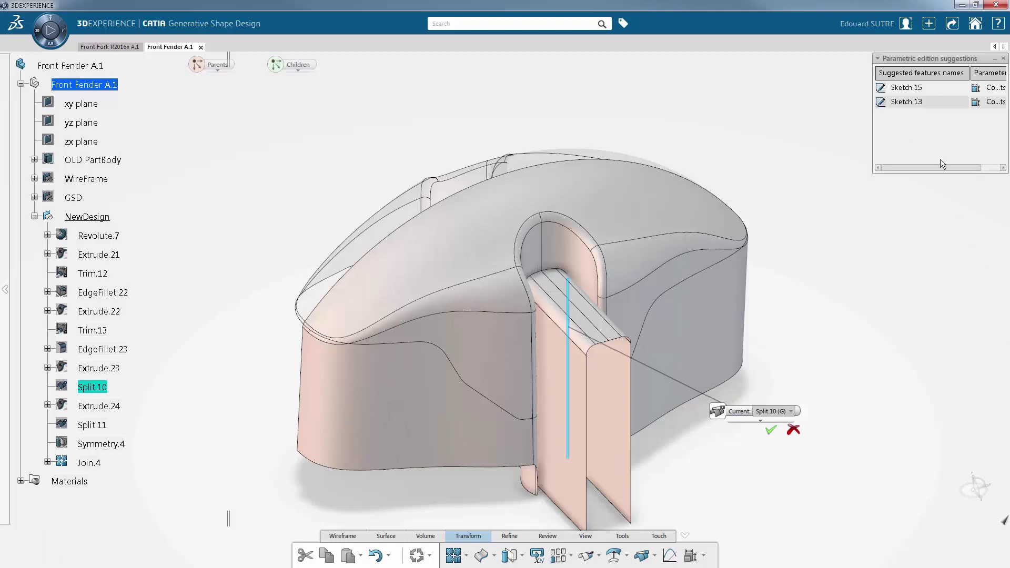
click(907, 102)
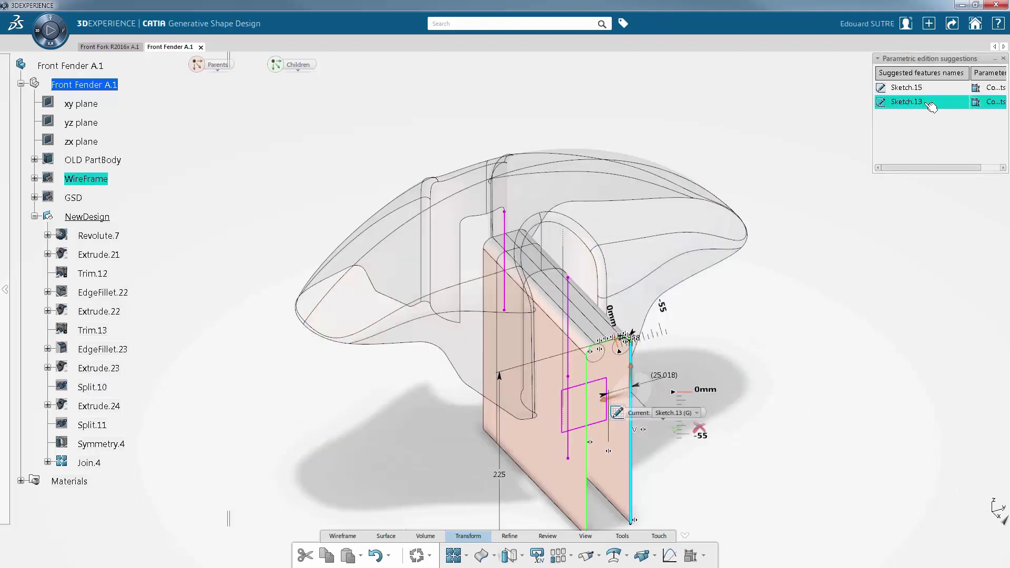